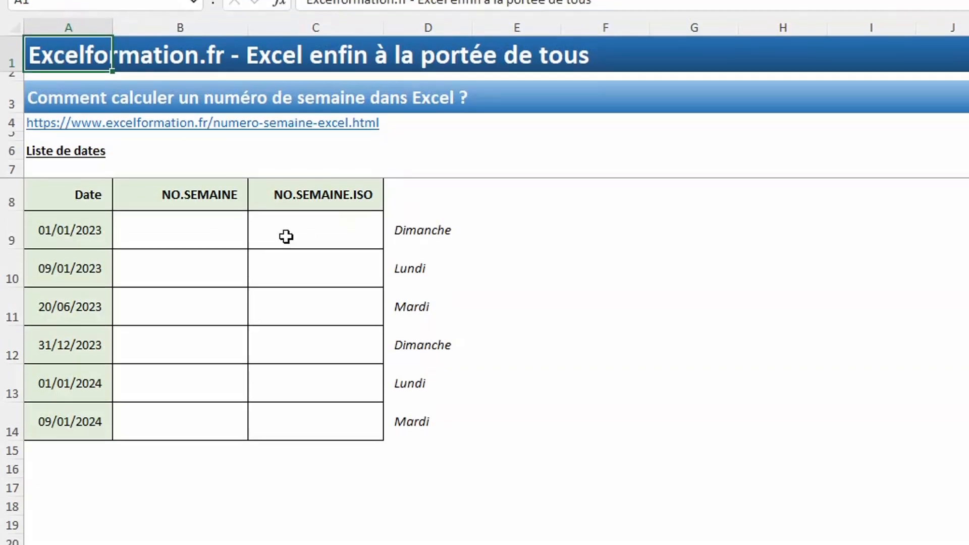
- Enter =NO.SEMAINE(A9) in cell B9 to calculate the week number of the first date
left_click(205, 212)
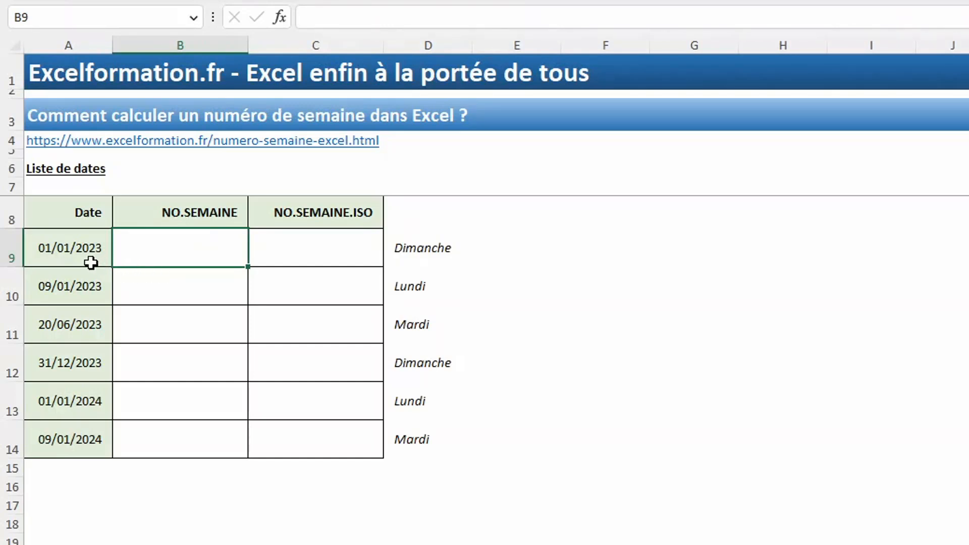
type("=no.")
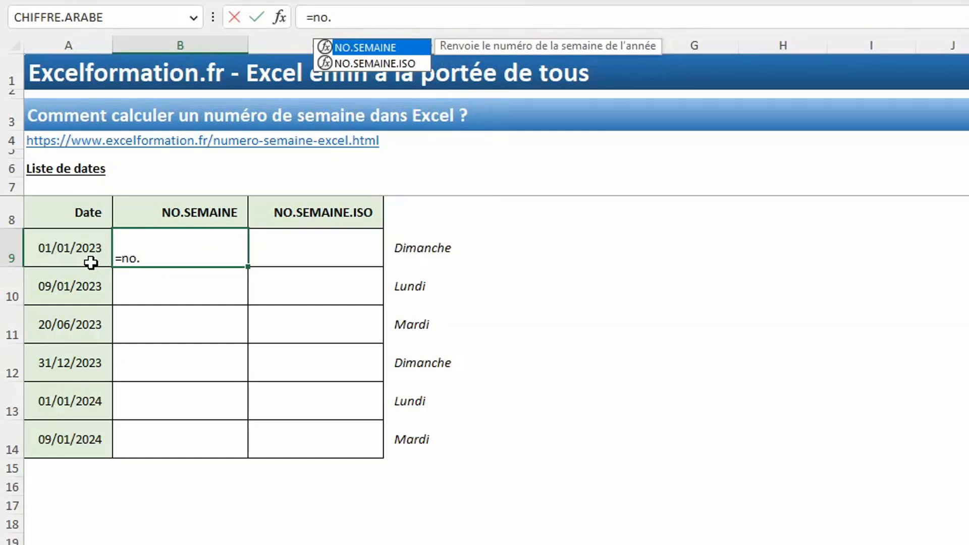
key("Tab")
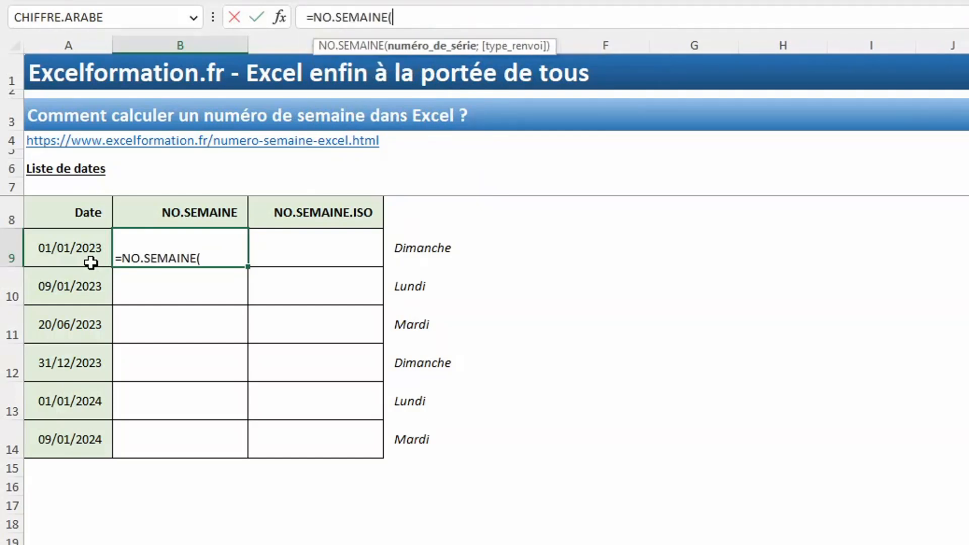
left_click(71, 247)
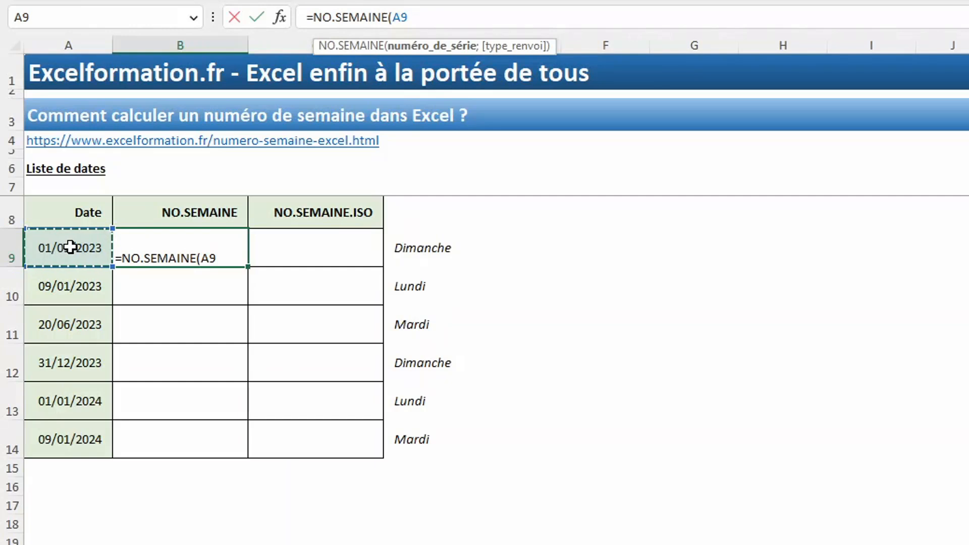
key("Return")
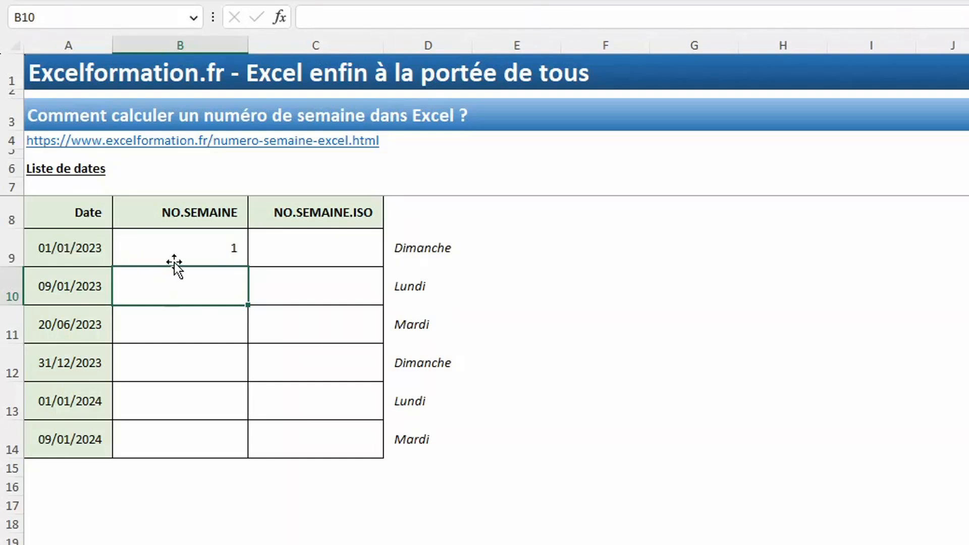
- Add the return type 2 - Lundi to the formula in B9, making it =NO.SEMAINE(A9;2)
left_click(192, 249)
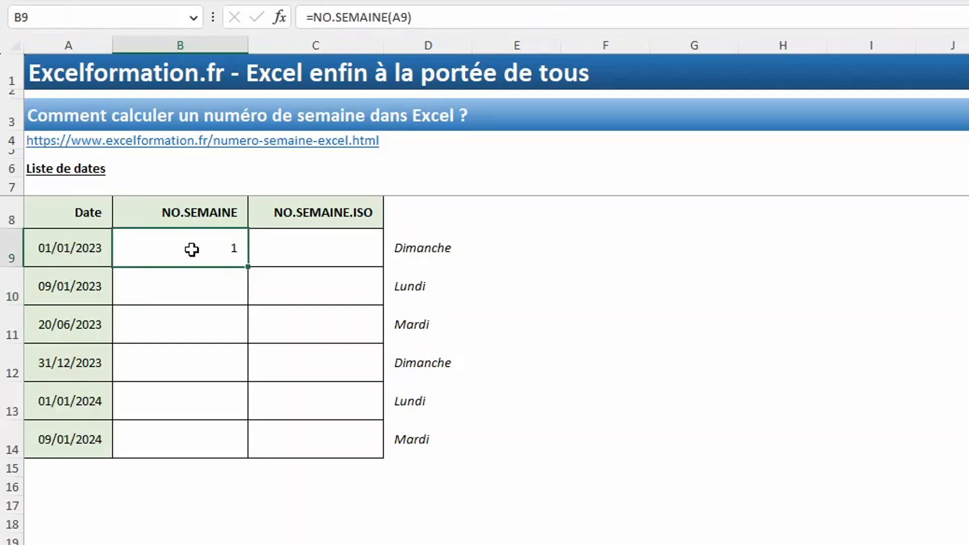
left_click(438, 19)
key("BackSpace")
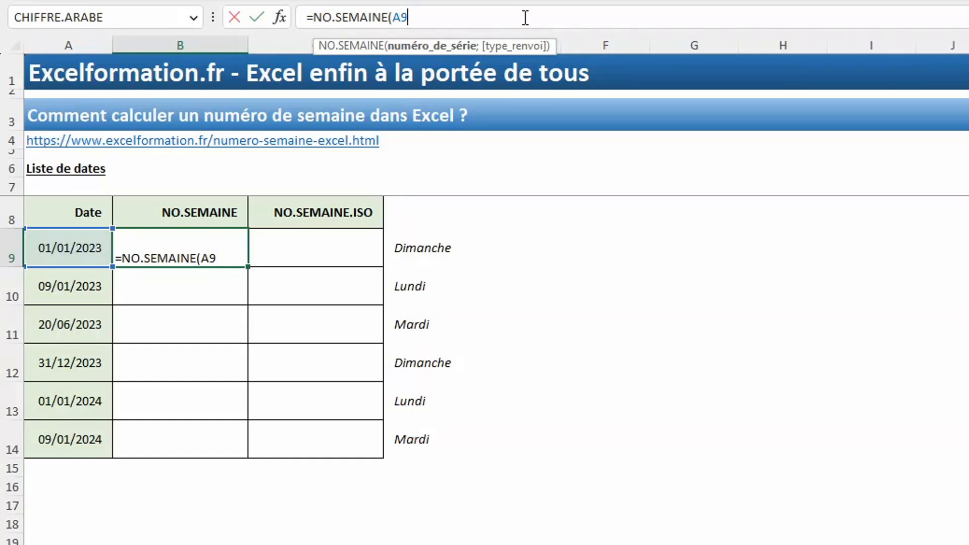
type(";")
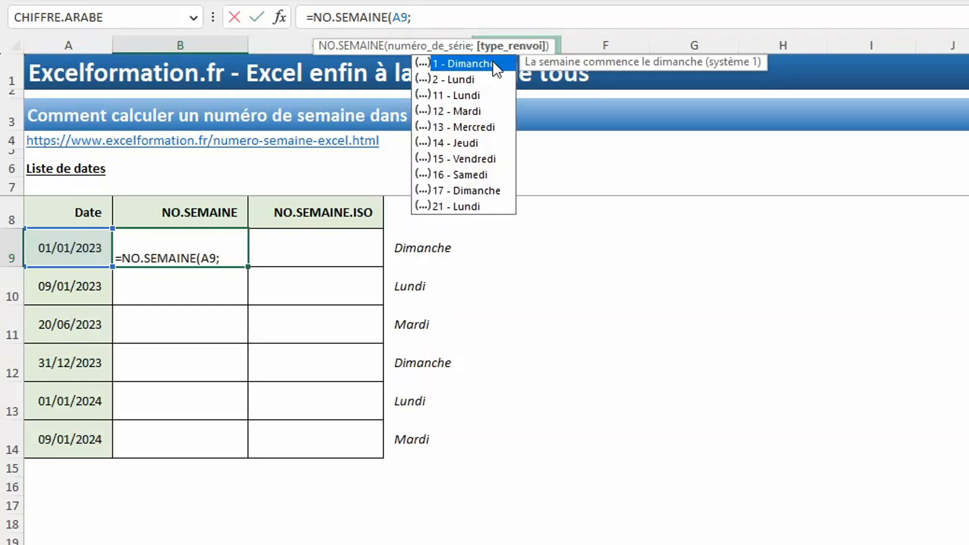
double_click(466, 80)
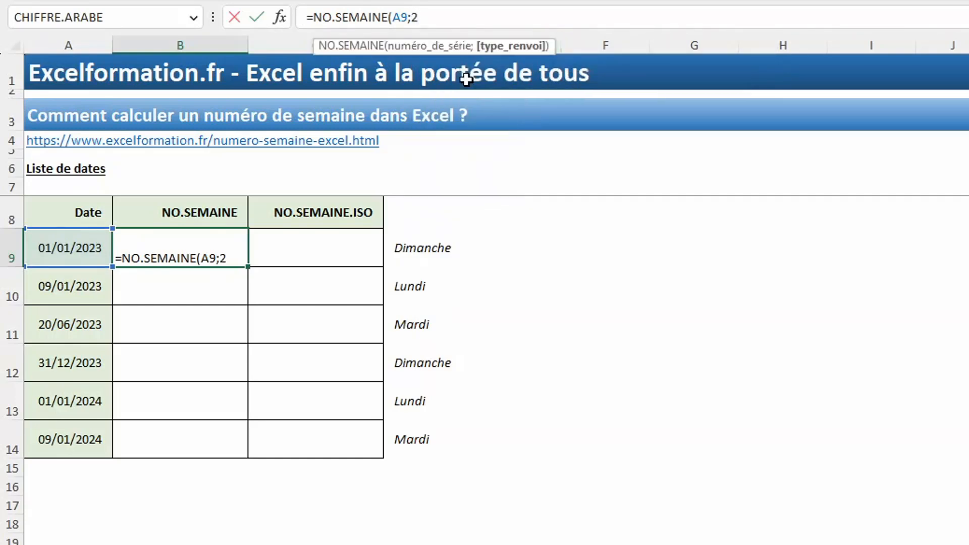
type(")")
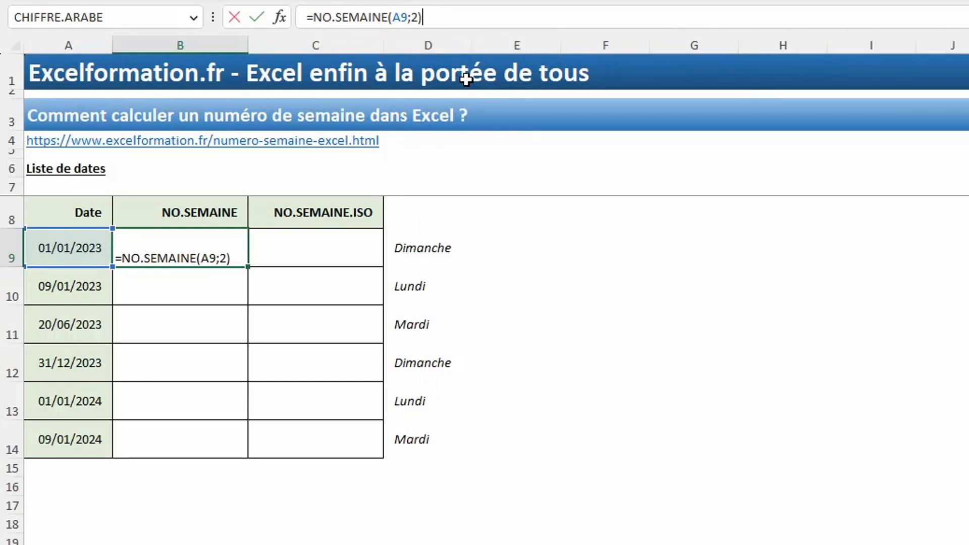
key("Return")
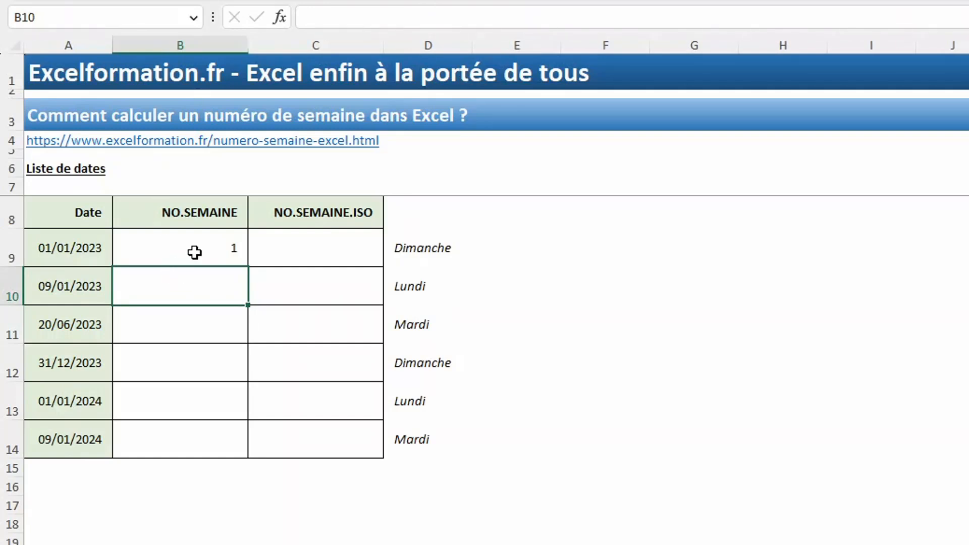
- Fill the formula in B9 down the NO.SEMAINE column to B14
left_click(194, 254)
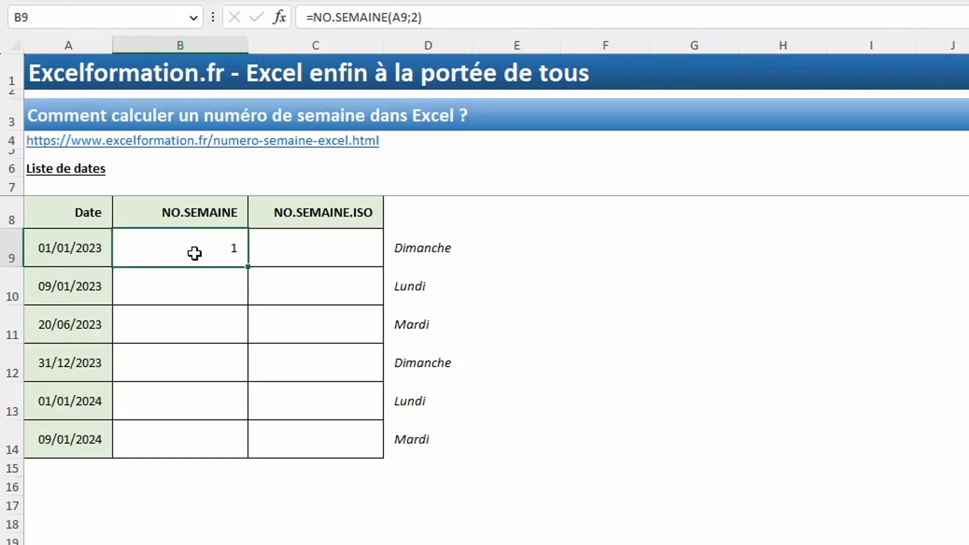
mouse_move(248, 267)
left_mouse_down()
mouse_move(246, 443)
mouse_move(249, 270)
left_mouse_up()
double_click(249, 270)
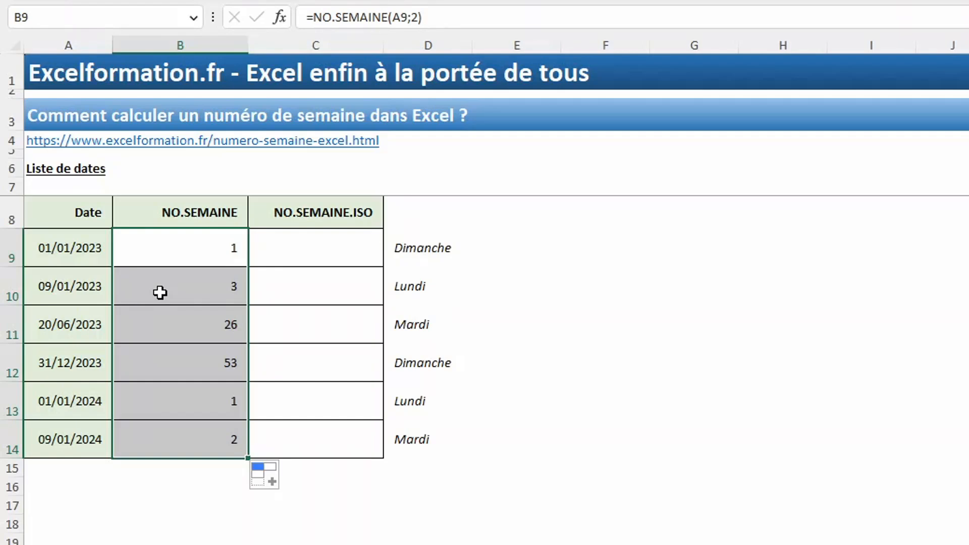
- Remove the return type argument from the formula in B10, leaving =NO.SEMAINE(A10)
left_click(160, 292)
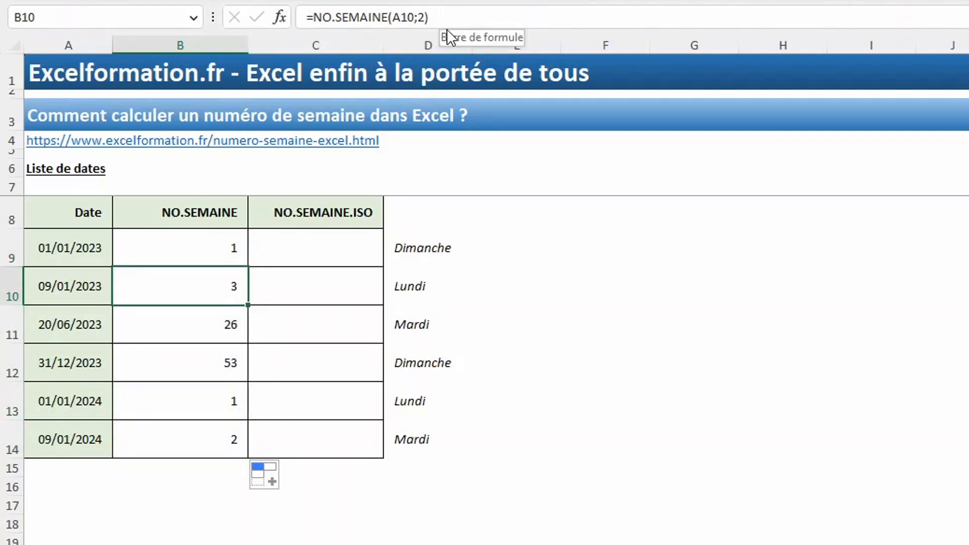
left_click(462, 22)
key("BackSpace")
key("BackSpace")
key("BackSpace")
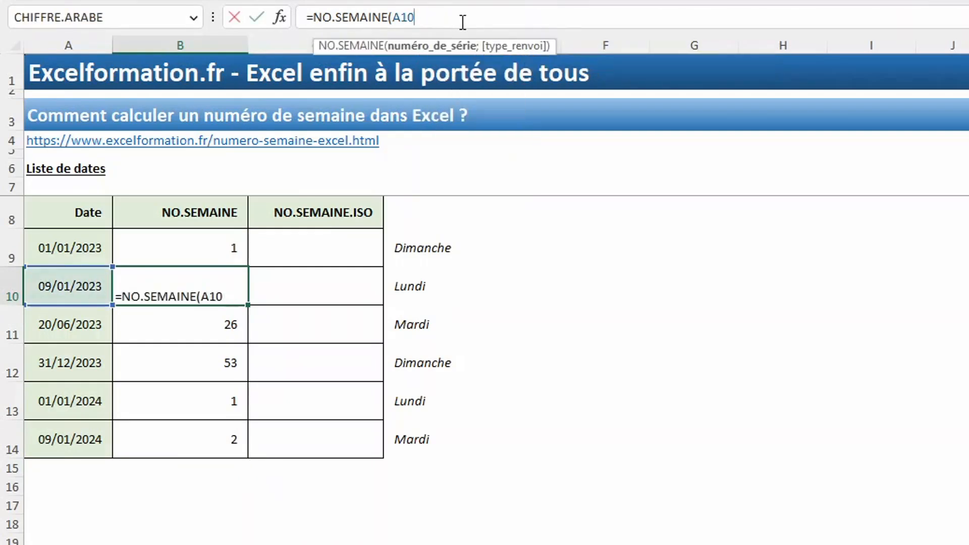
type(")")
key("Return")
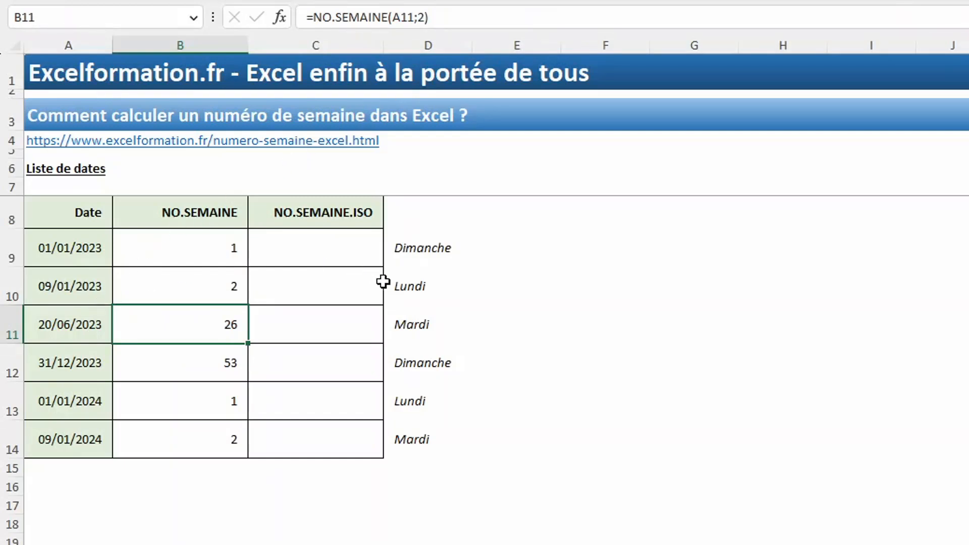
- Put the return type 2 back in B10 as =NO.SEMAINE(A10;2), and check the formulas in B9 and B13
left_click(208, 290)
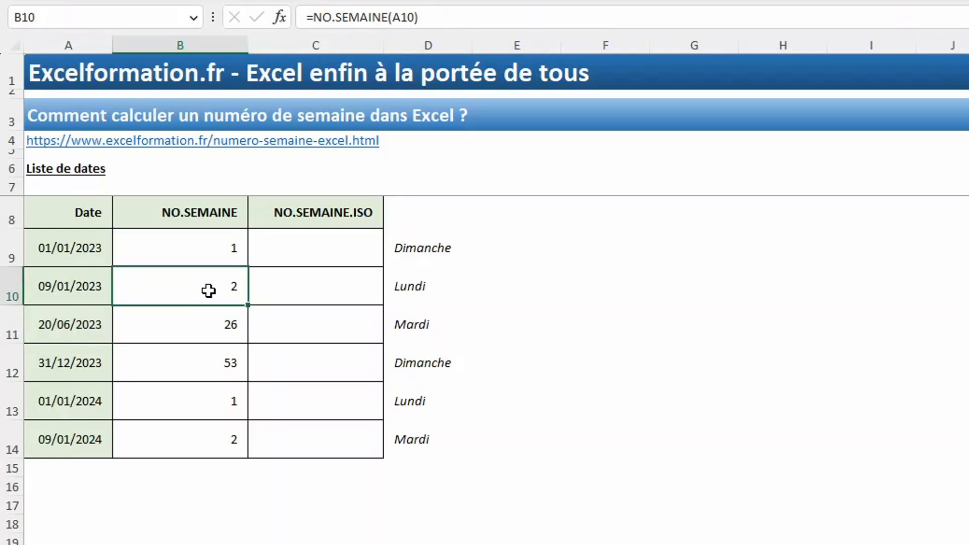
left_click(467, 24)
key("BackSpace")
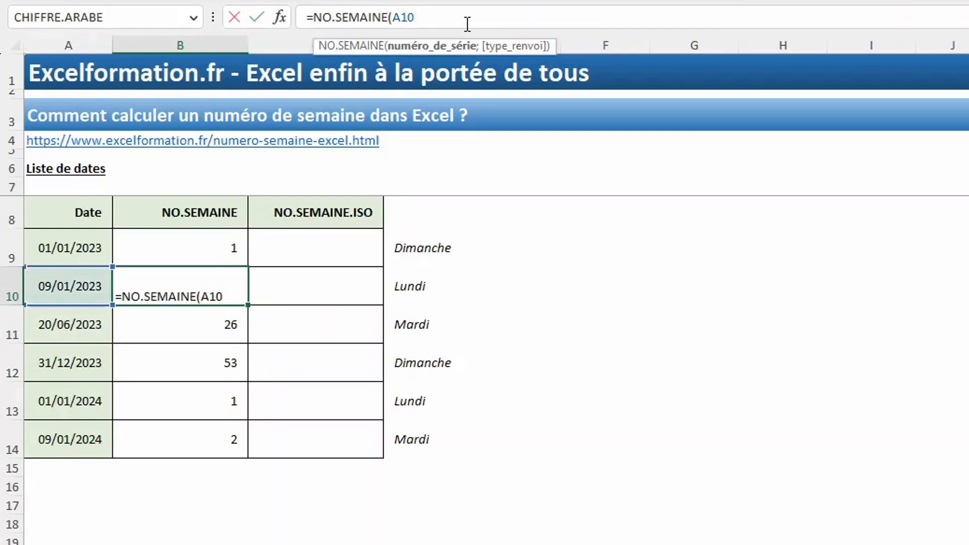
type(";2)")
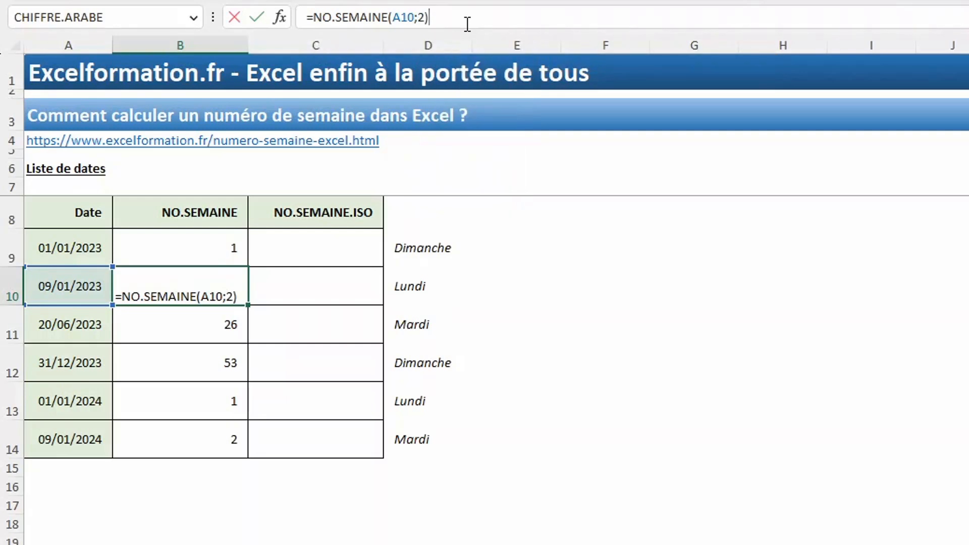
key("Return")
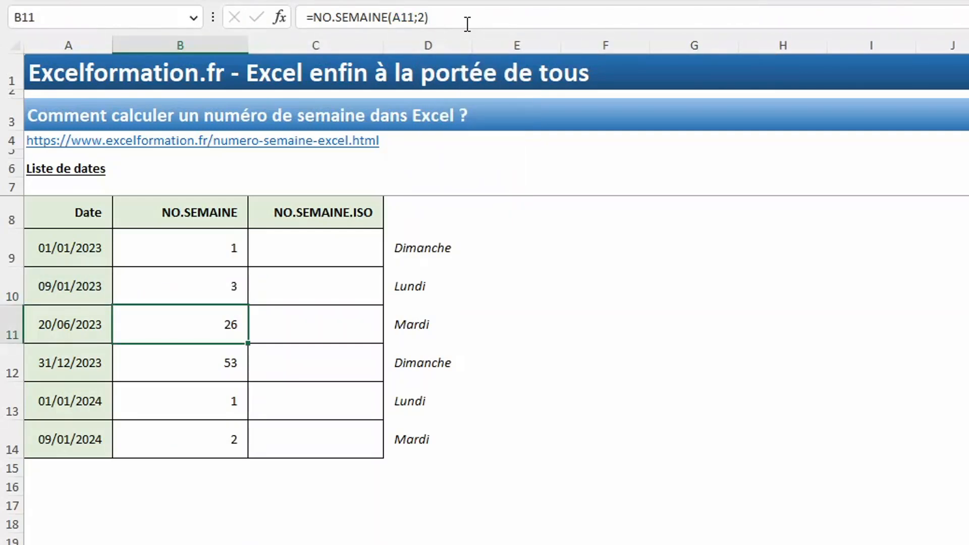
left_click(200, 245)
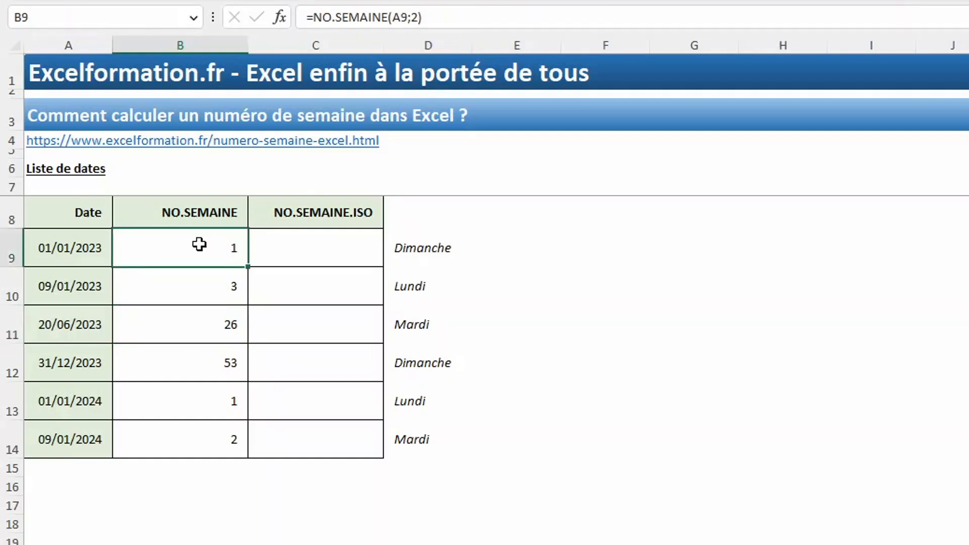
left_click(157, 397)
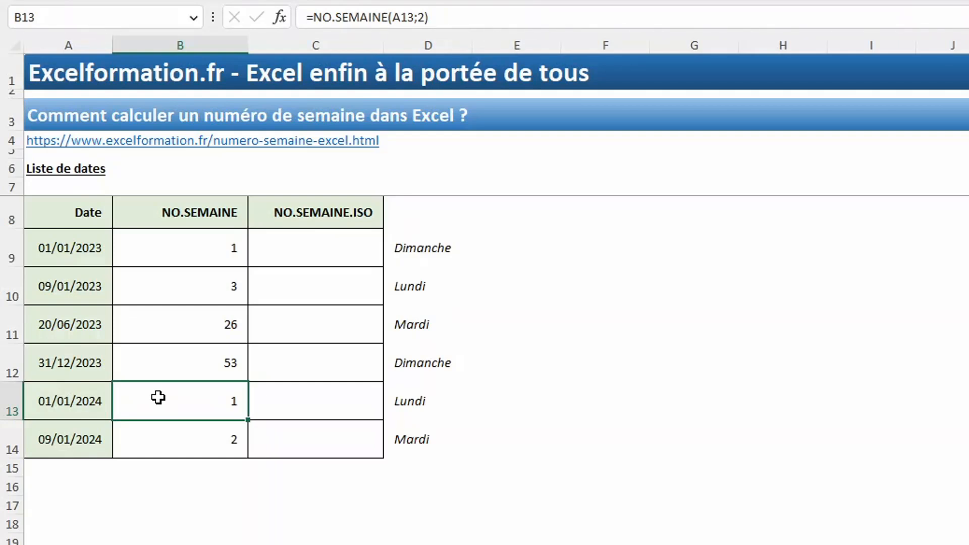
- Enter =NO.SEMAINE.ISO(A9) in cell C9 to calculate the ISO week number of the first date
left_click(314, 253)
type("=no")
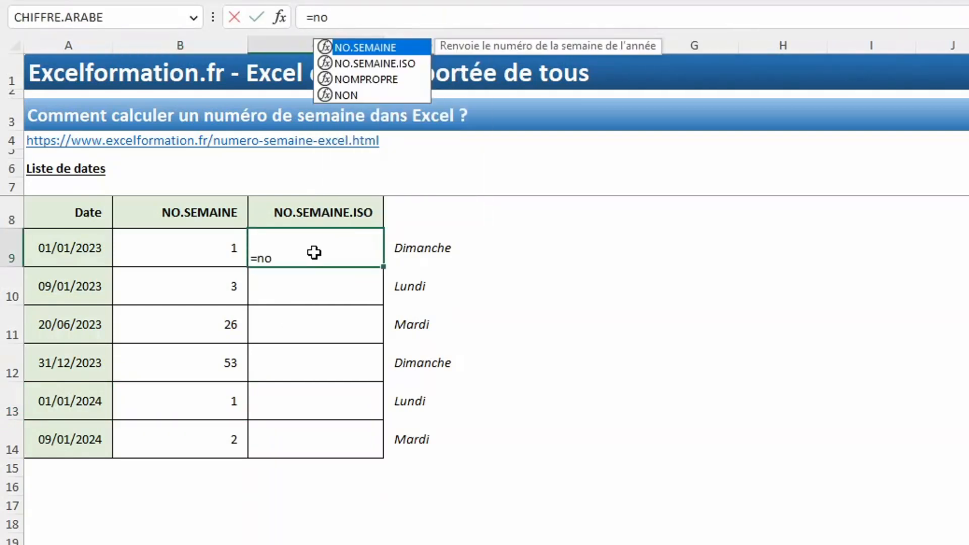
key("Down")
key("Tab")
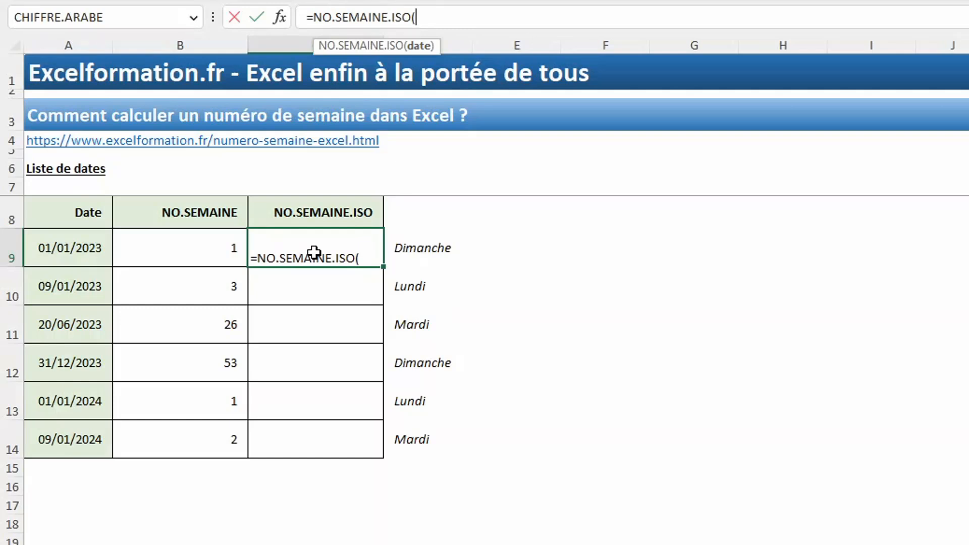
left_click(46, 248)
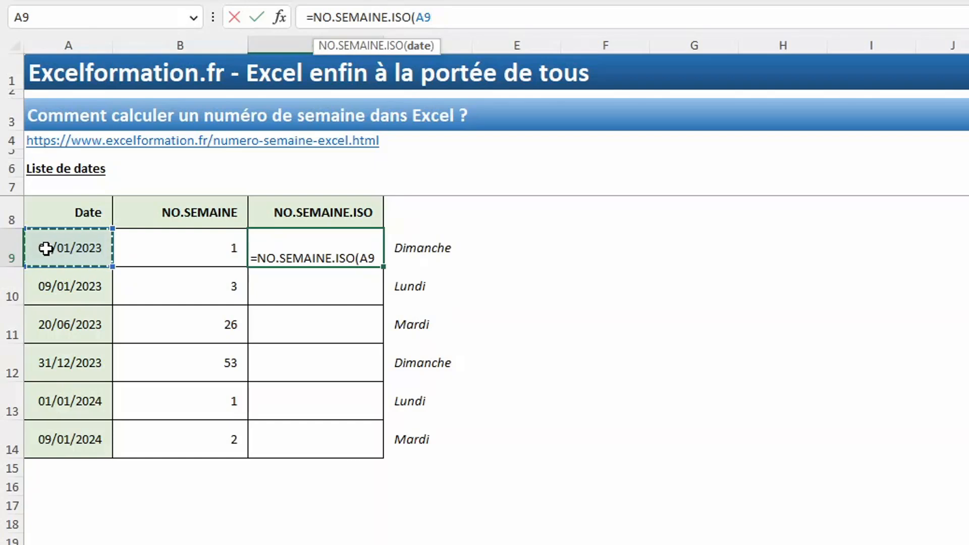
type(")")
key("Return")
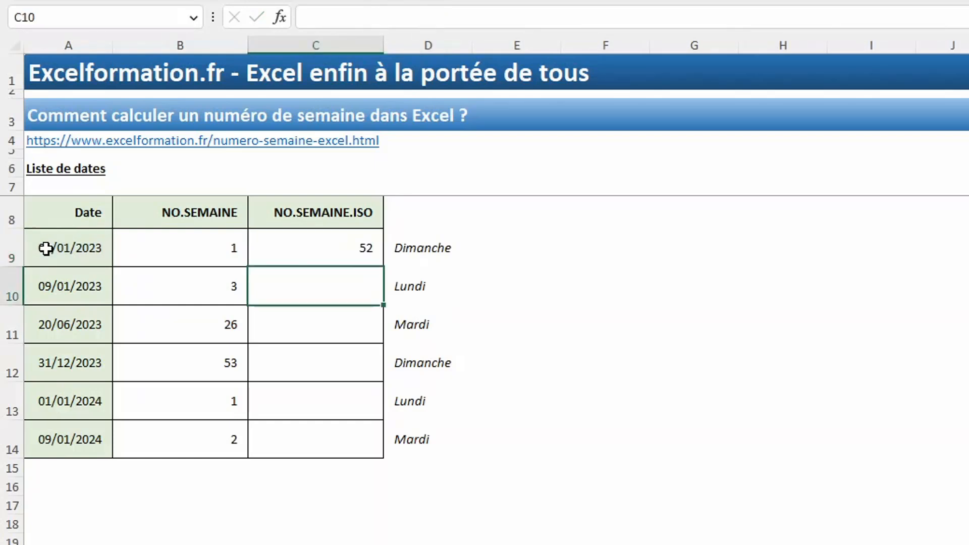
- Check the date in A9 and its weekday in D9, and fill the ISO week formula from C9 down to C14
left_click(45, 248)
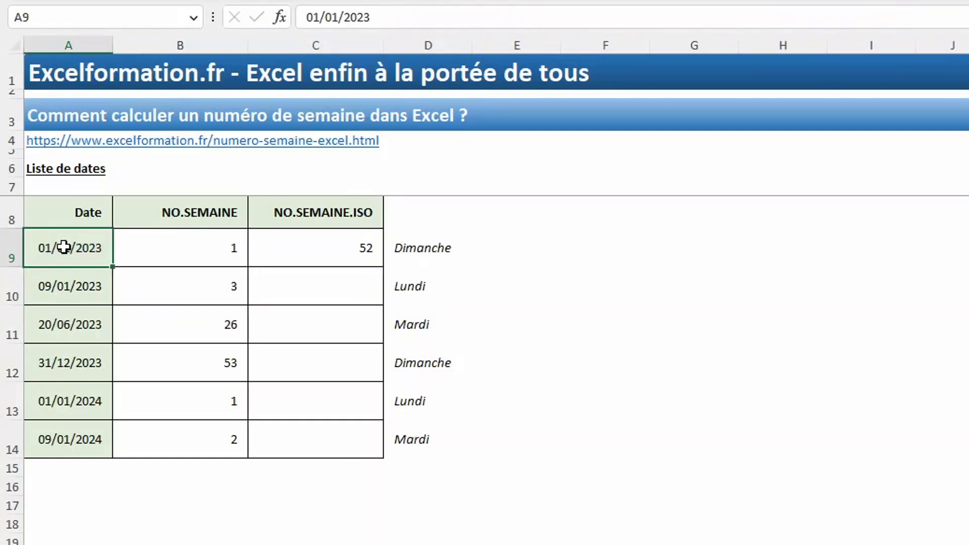
left_click(422, 250)
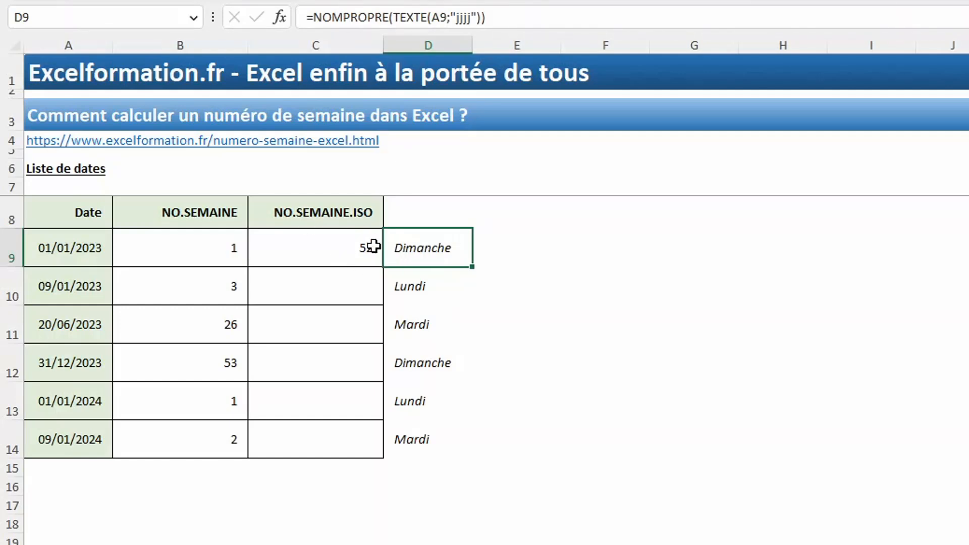
left_click(334, 248)
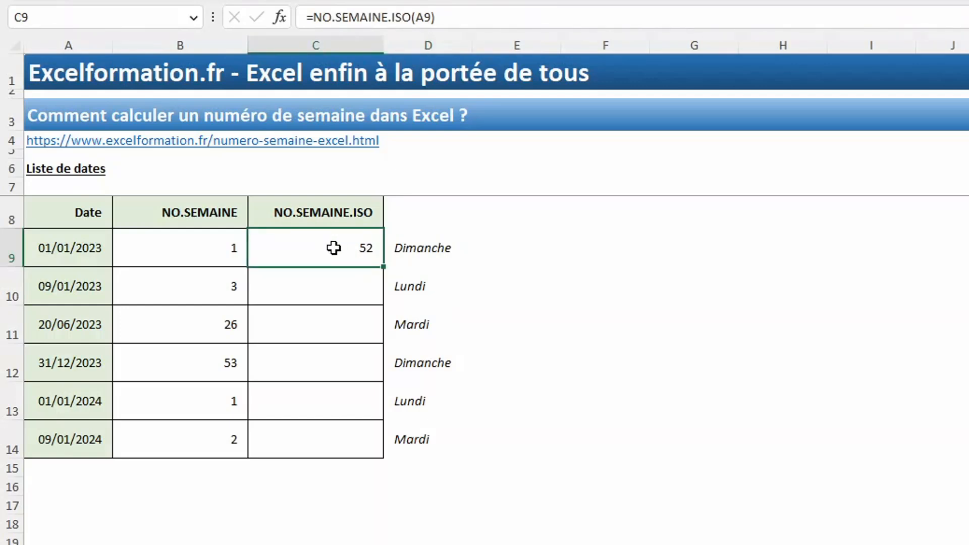
double_click(383, 267)
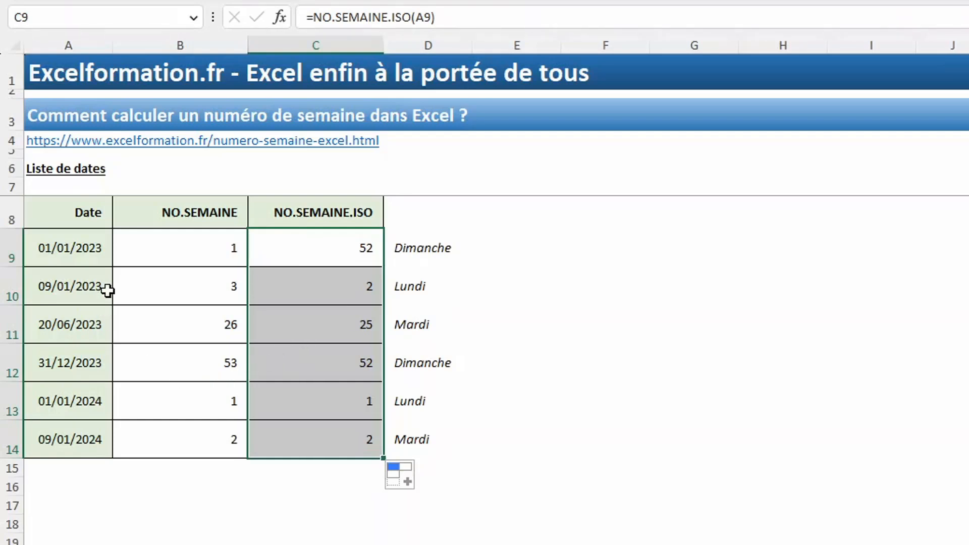
- Compare the NO.SEMAINE and NO.SEMAINE.ISO results for the two 2024 dates in rows 13 and 14
left_click(183, 406)
left_click_drag(221, 411, 348, 431)
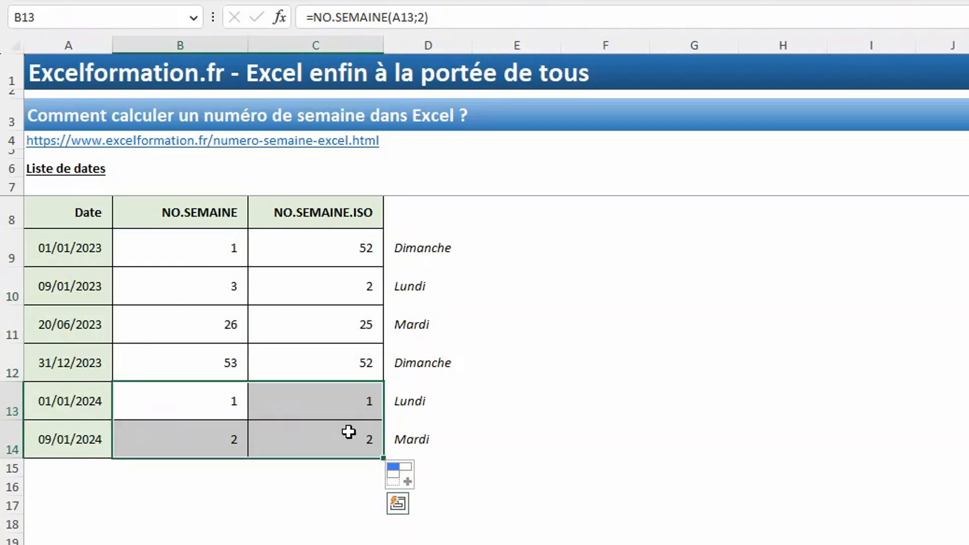
left_click(362, 404)
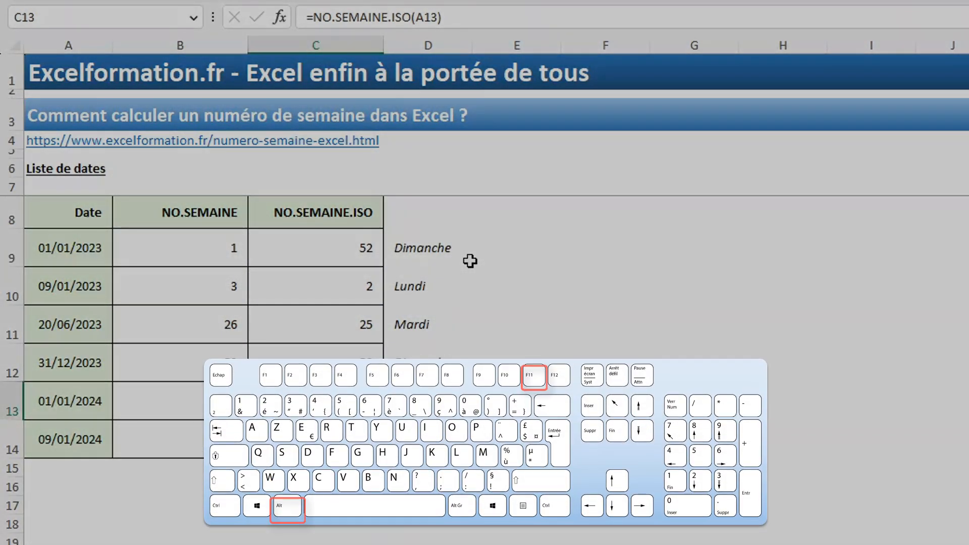
- Open the Visual Basic editor and insert a new module into the project of the week-number workbook
key("alt+F11")
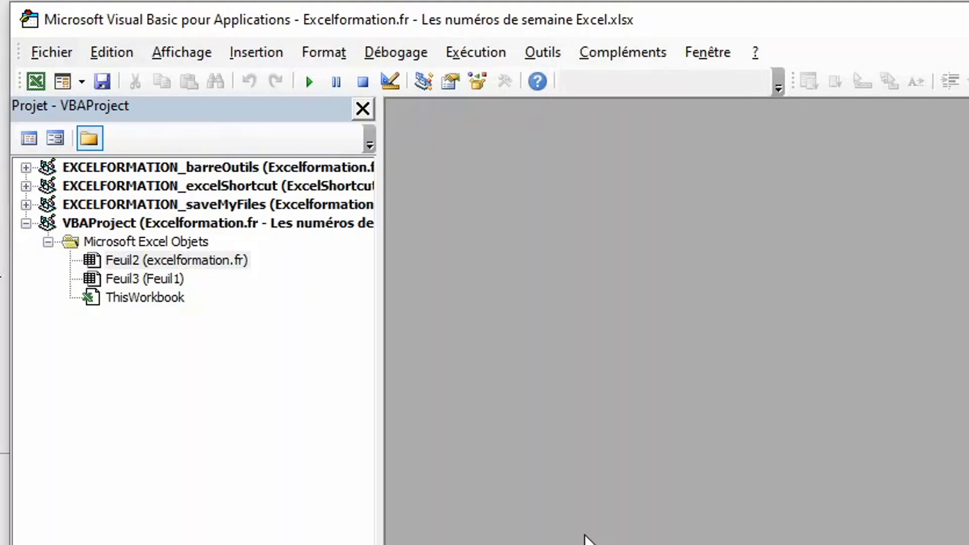
left_click(226, 225)
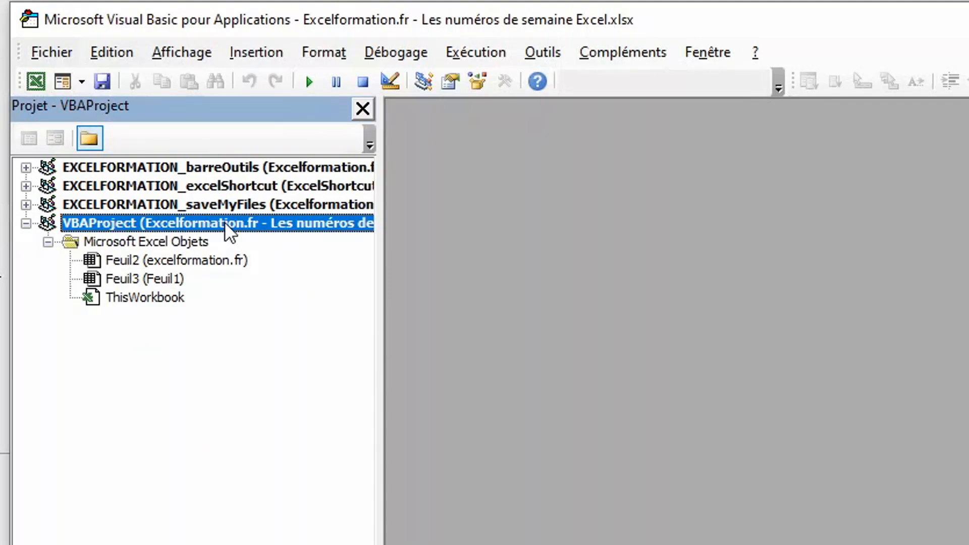
left_click(269, 58)
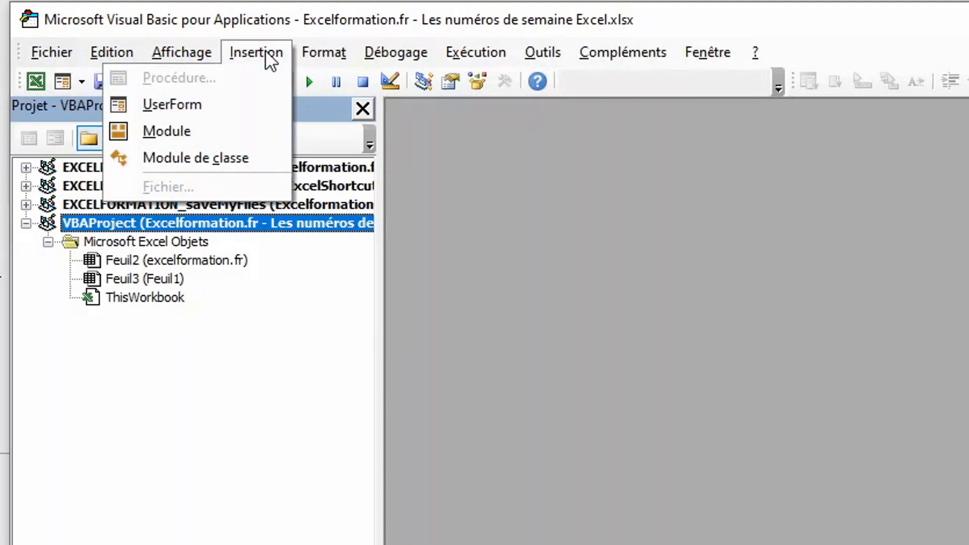
left_click(215, 140)
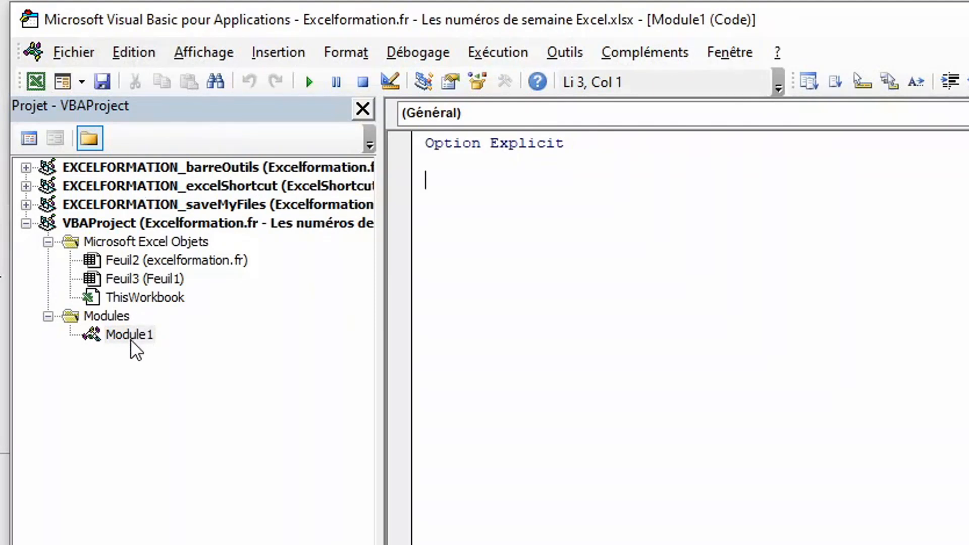
left_click(117, 316)
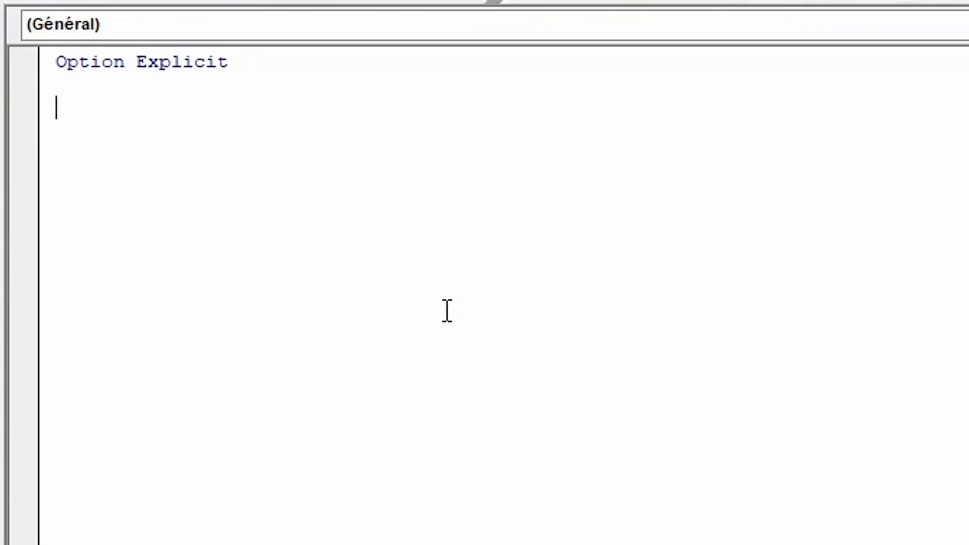
- Create an empty procedure named numeroSemaine in the new module
type("sub nulero")
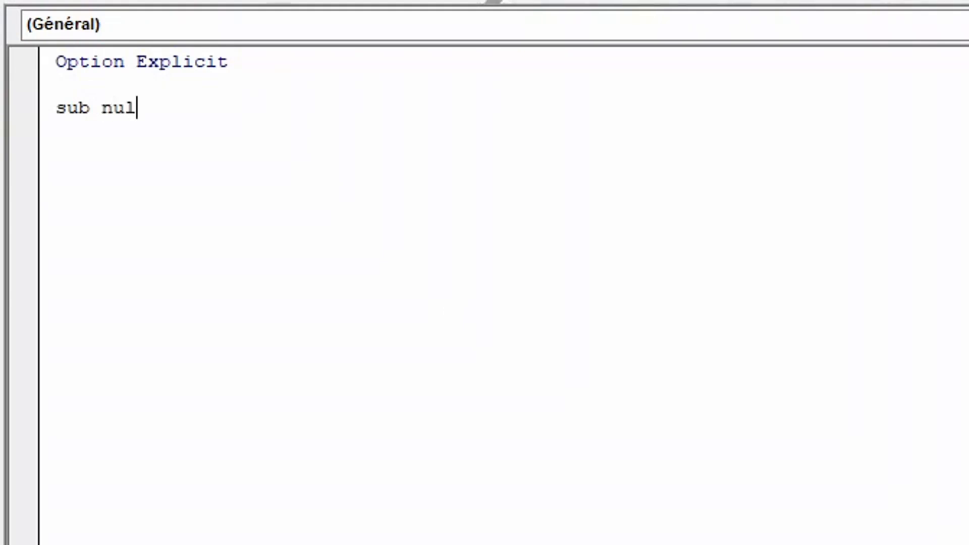
key("BackSpace")
key("BackSpace")
key("BackSpace")
key("BackSpace")
type("meroSemaine")
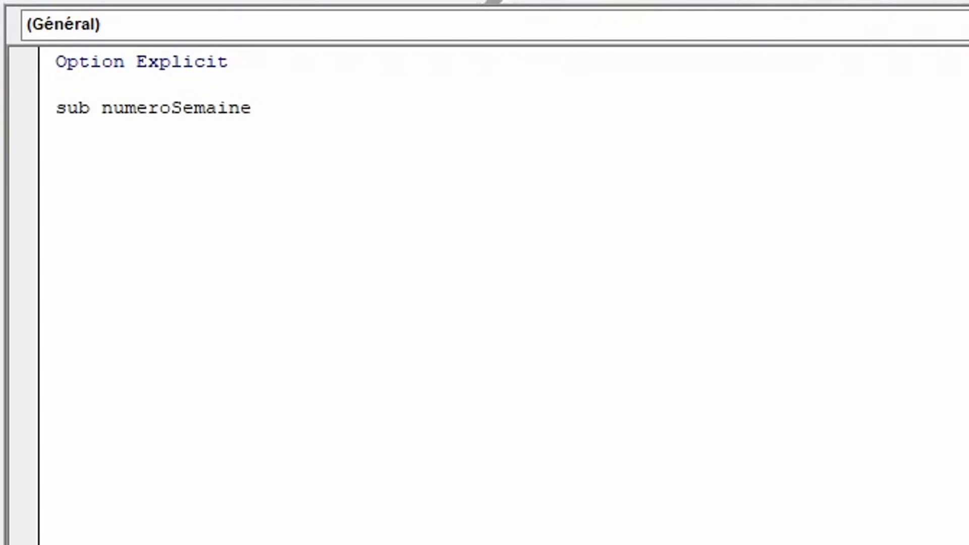
key("Return")
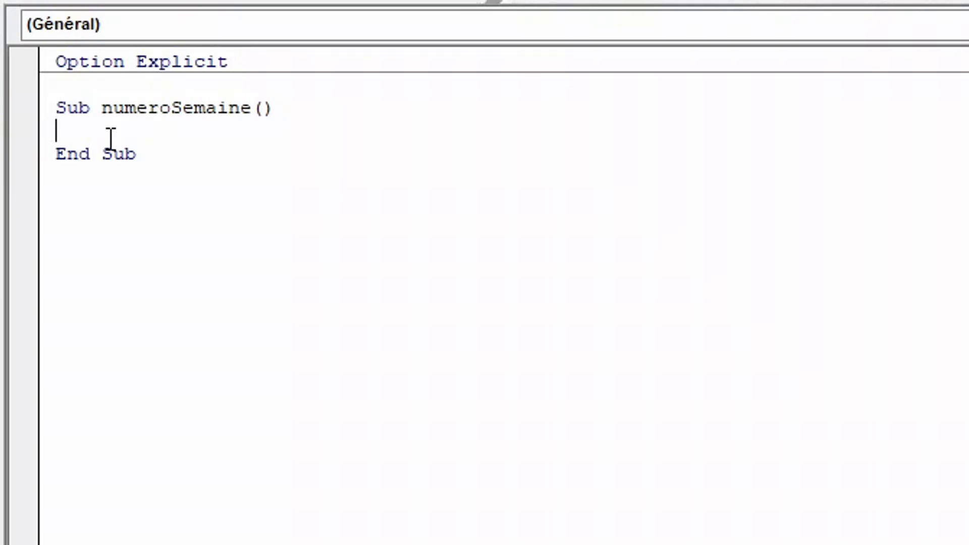
- Declare the variable numeroSemaine As Integer inside the numeroSemaine procedure
key("Tab")
type("dim nume")
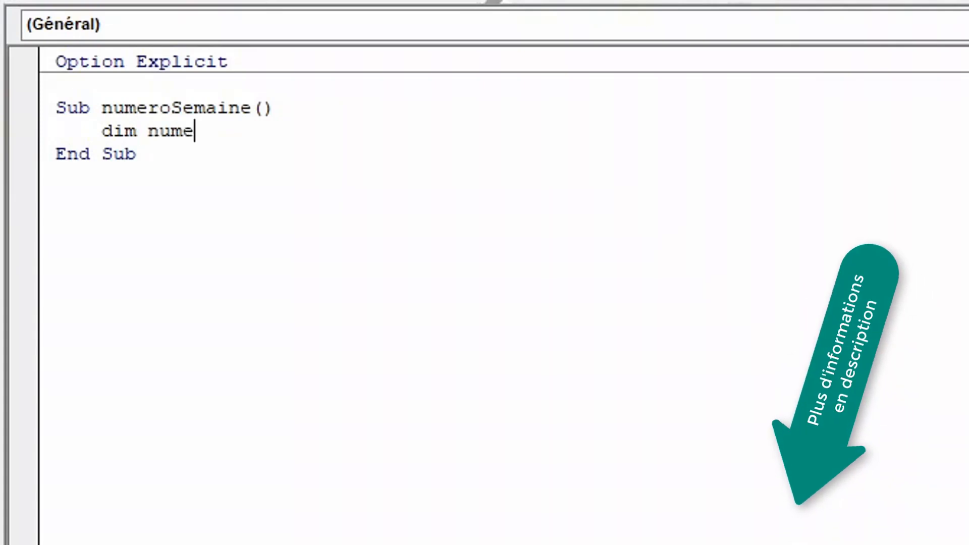
type("roSemaine")
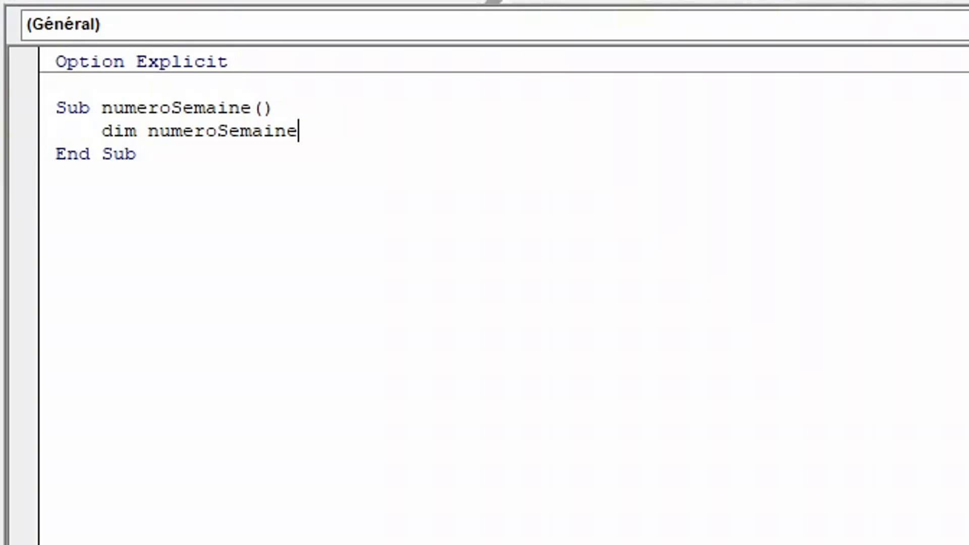
type("integer")
key("Return")
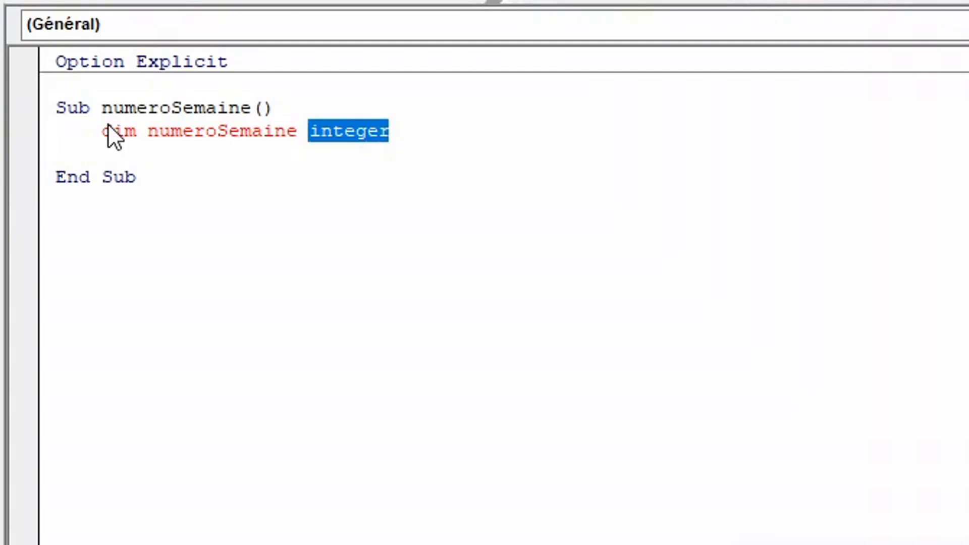
key("Left")
type("as")
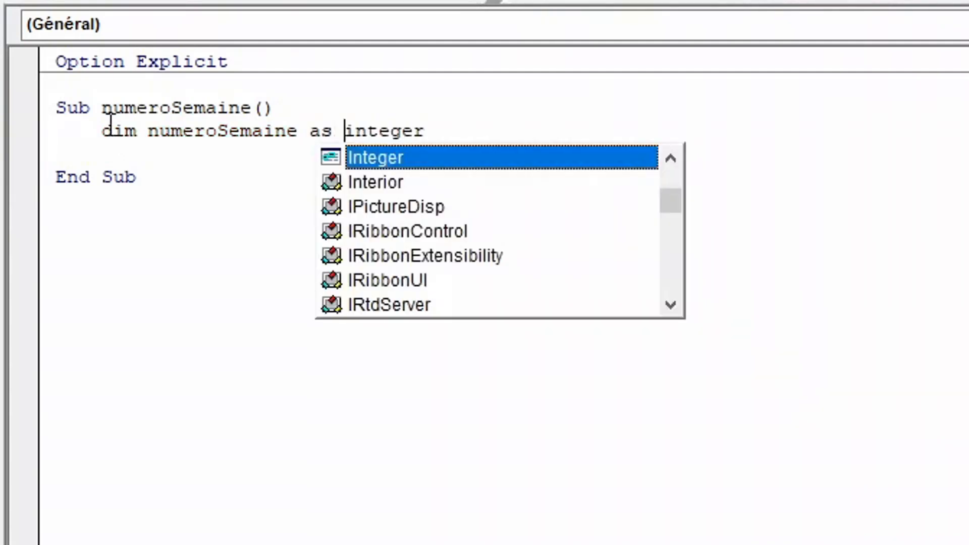
key("Down")
key("Up")
key("Tab")
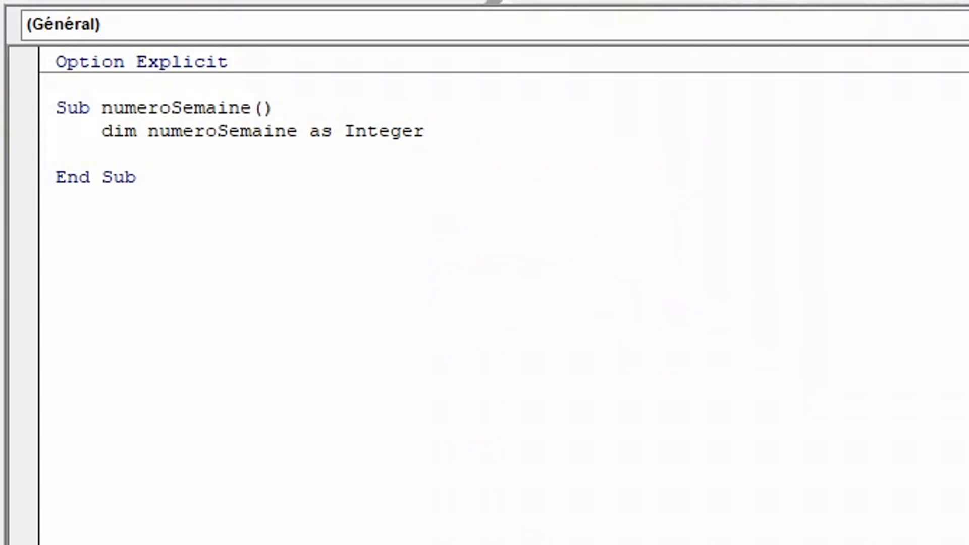
- Below the declaration, assign WorksheetFunction.WeekNum(Date) to the variable numeroSemaine
key("Return")
type("numero")
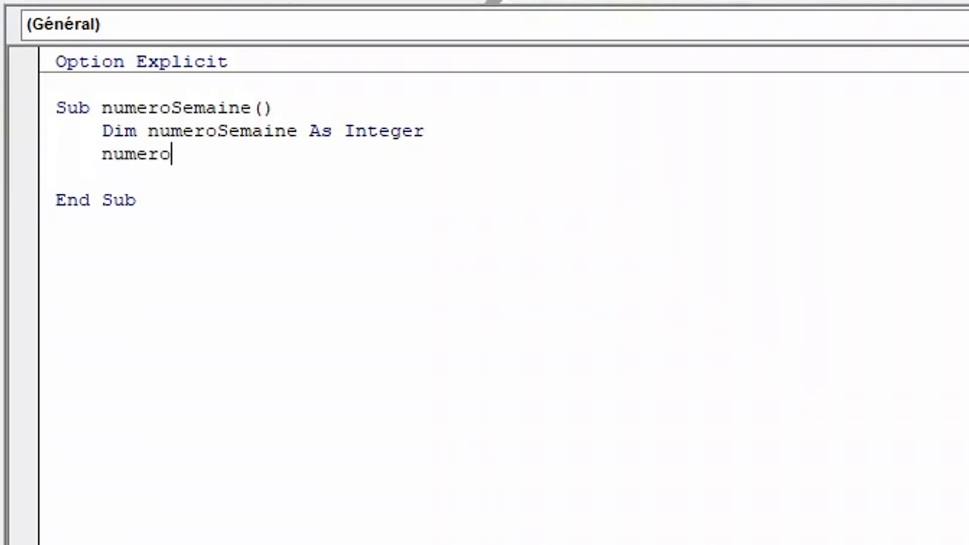
key("ctrl+space")
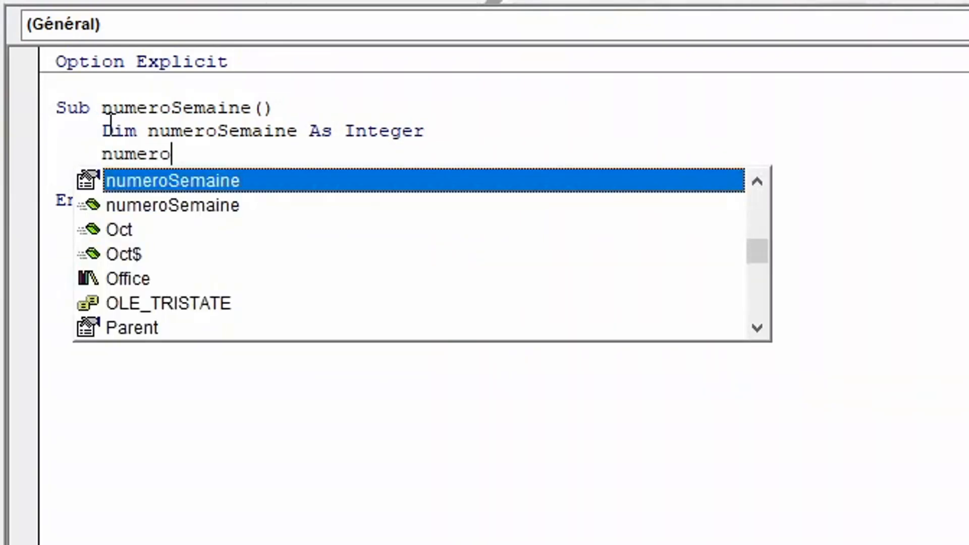
key("Tab")
type("= ")
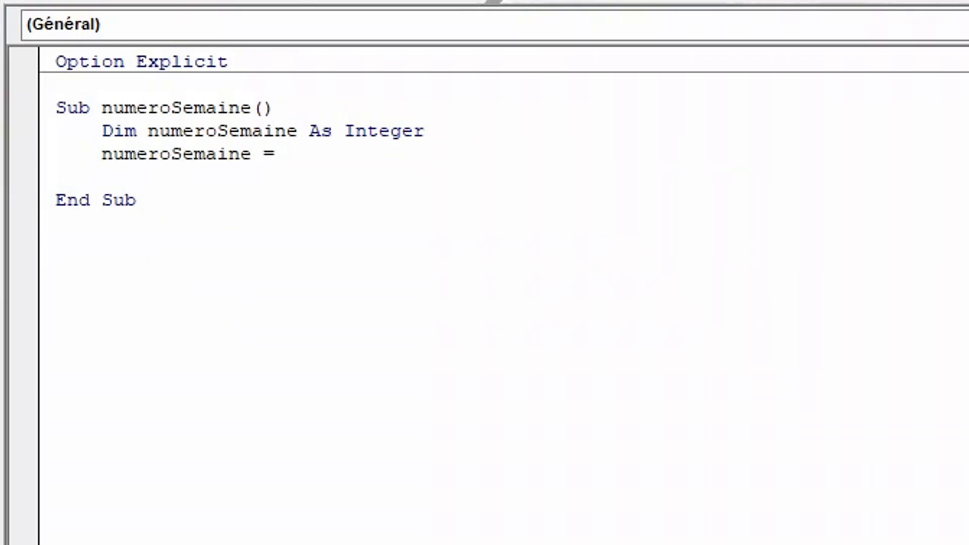
type("work")
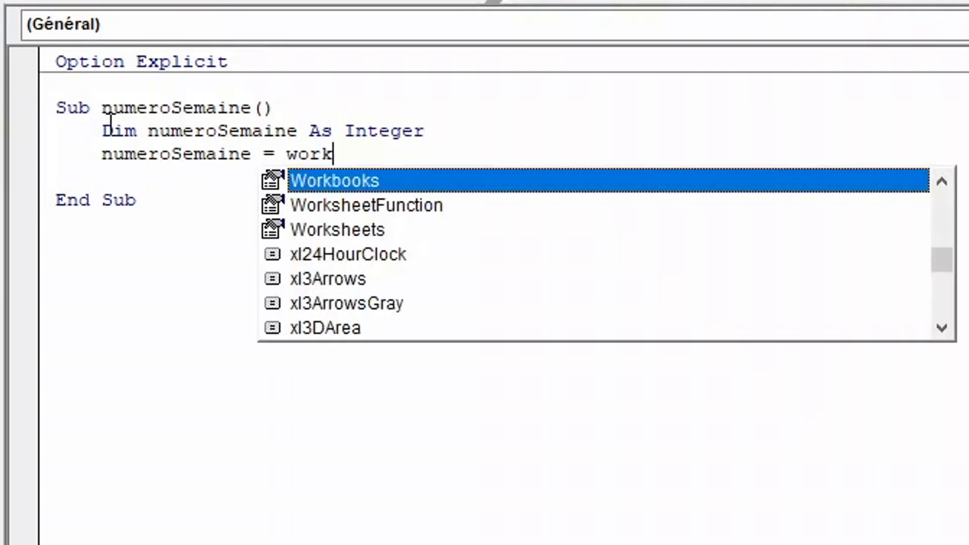
key("Down")
key("Tab")
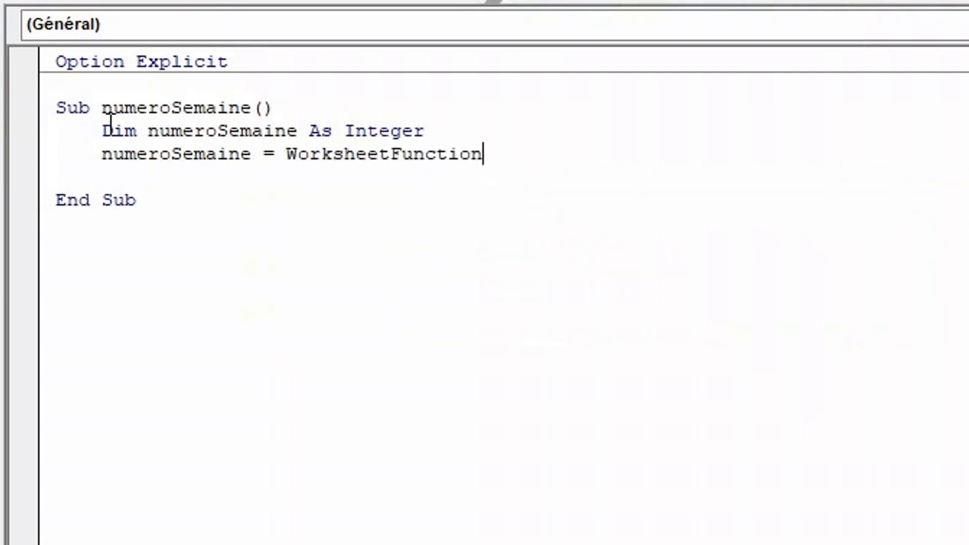
type(".")
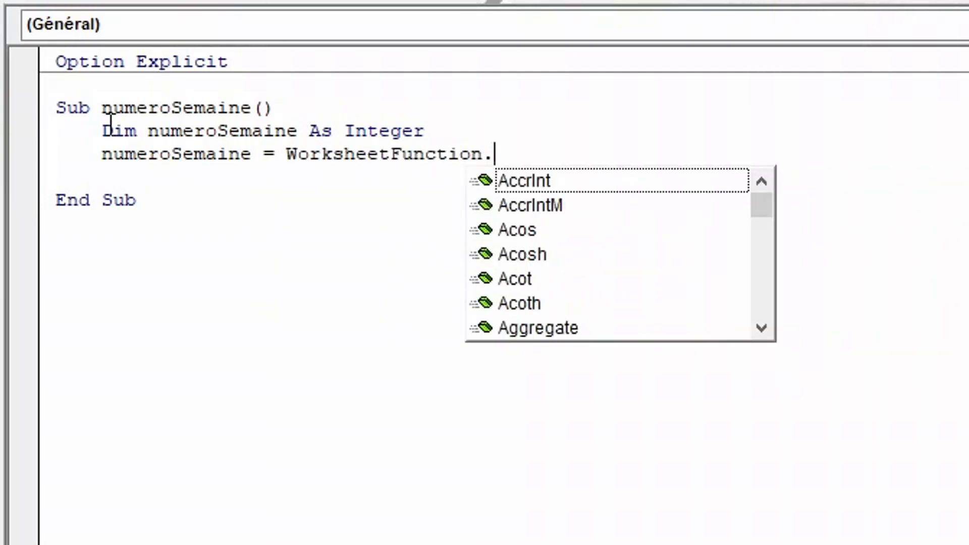
type("week")
key("Down")
key("Tab")
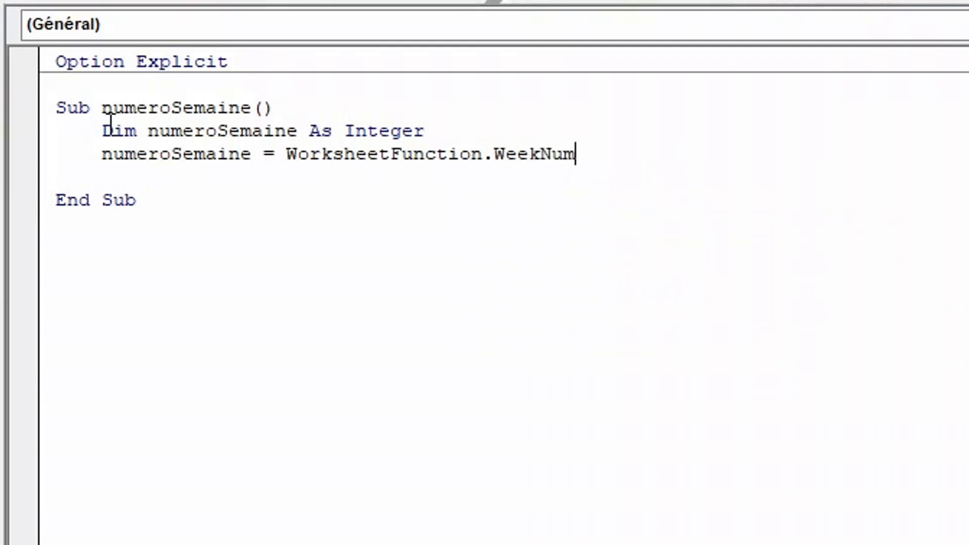
type("(")
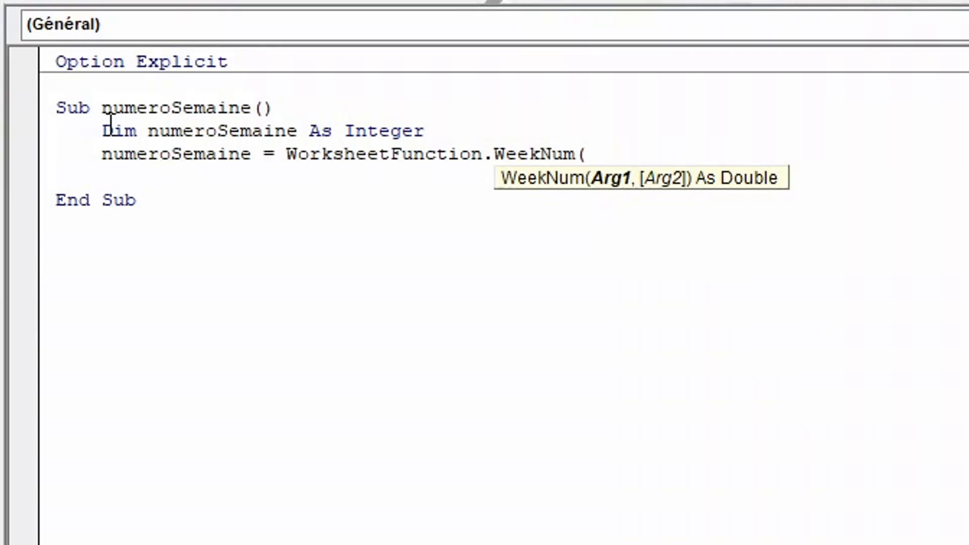
type("date)")
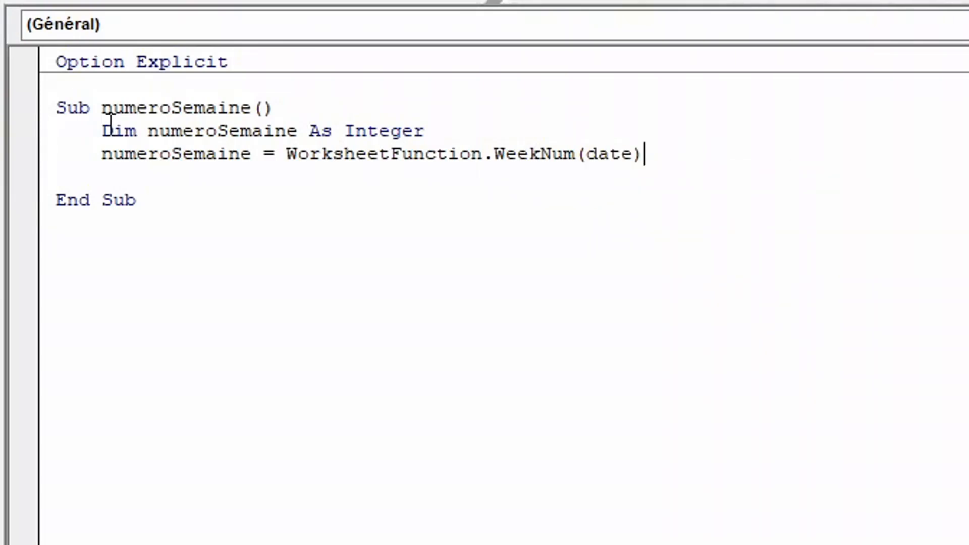
key("Return")
key("Return")
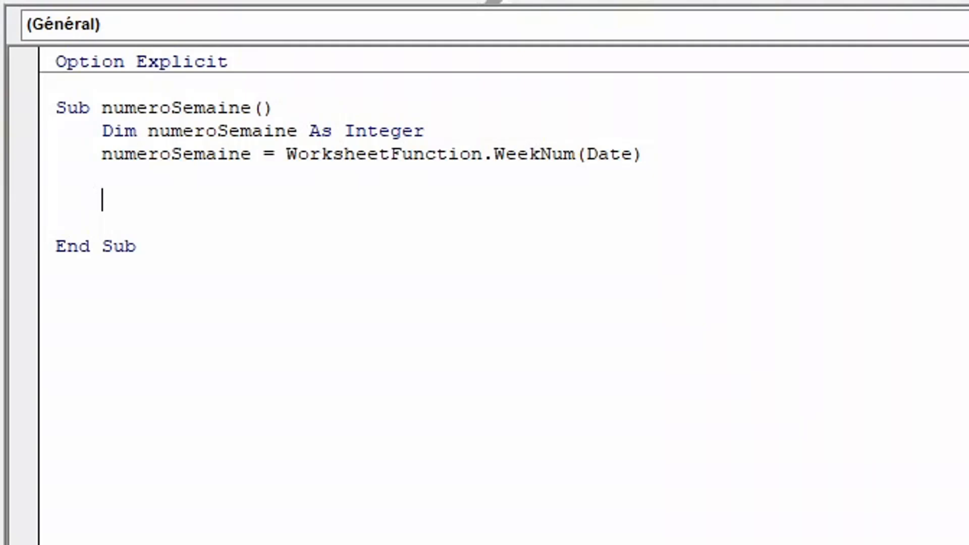
- Add the line MsgBox "Numero de la semaine en cours : " & numeroSemaine, and run the macro
type("msgbix")
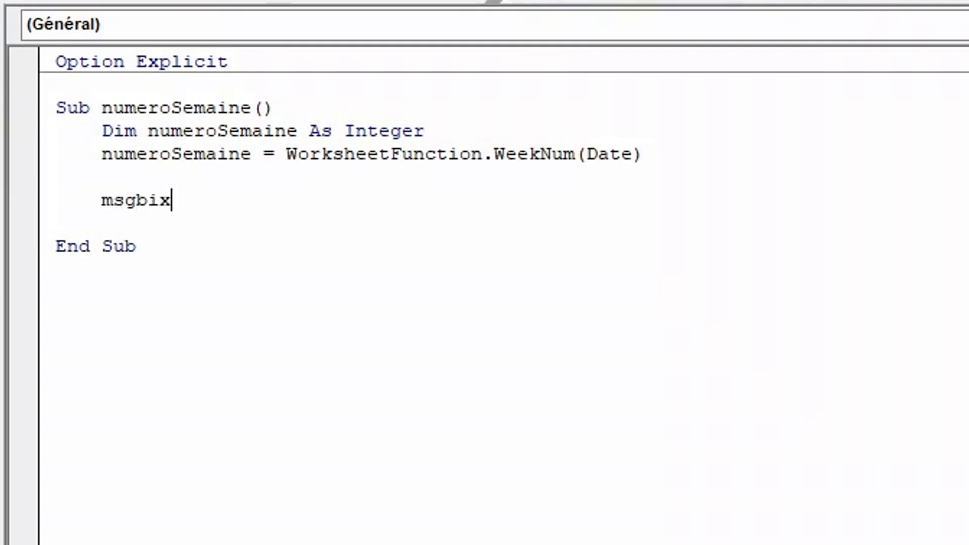
key("BackSpace")
key("BackSpace")
type("ox \"")
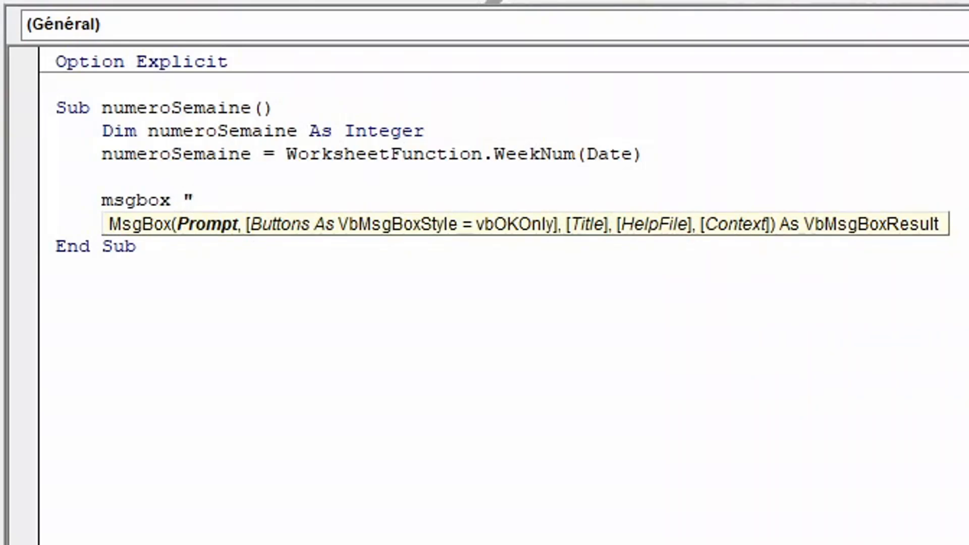
type("Numero de la s")
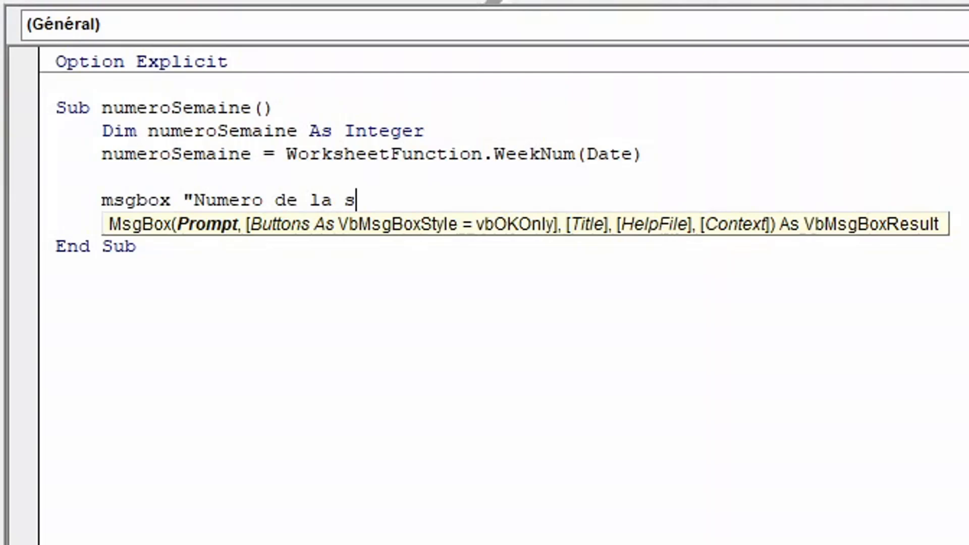
type("emaine en cours : \" &")
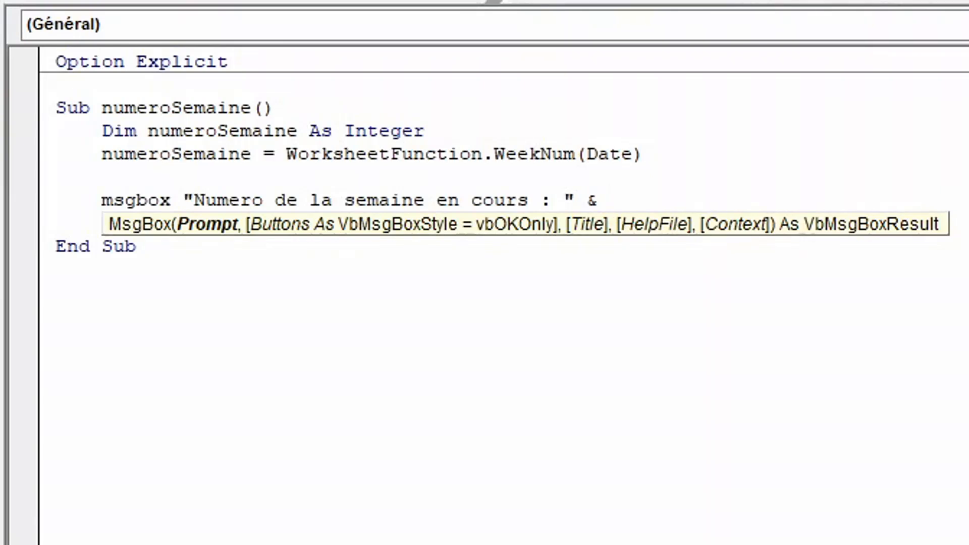
type("num")
key("ctrl+space")
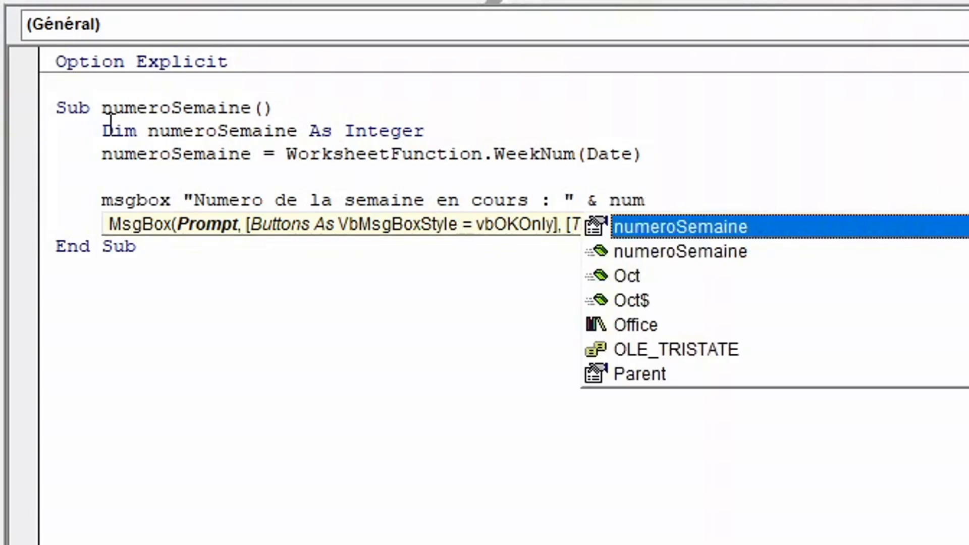
key("Tab")
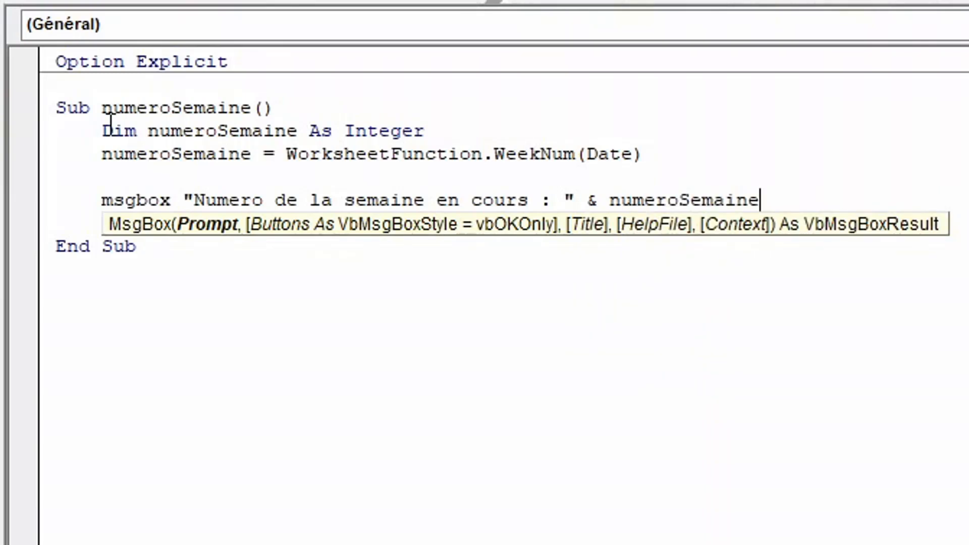
key("F5")
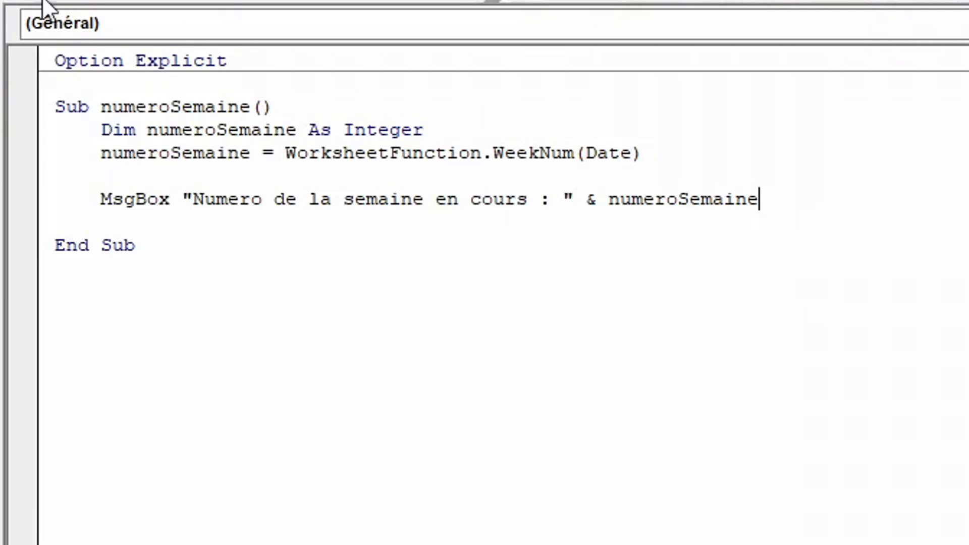
- Add 2 as the second argument of the WeekNum call, after Date
left_click(635, 151)
type(",")
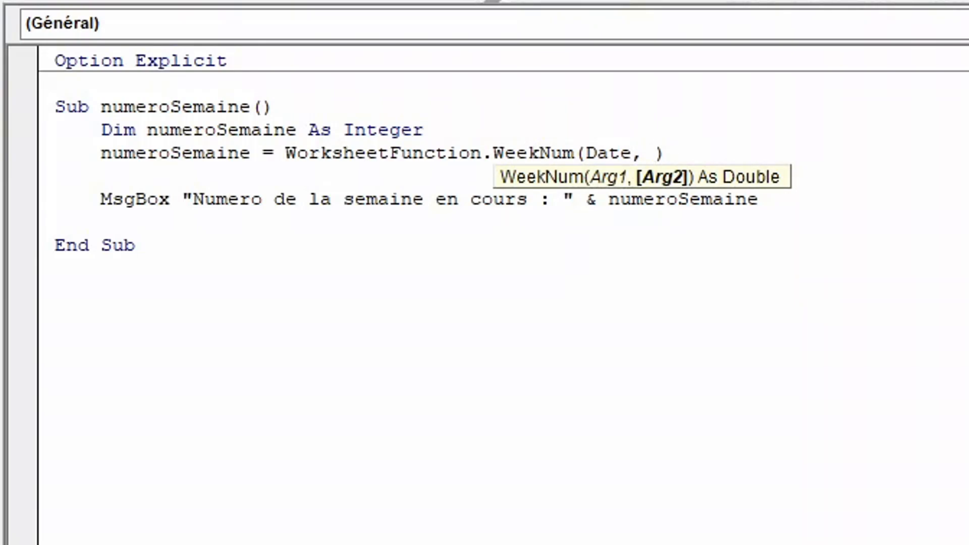
type("2")
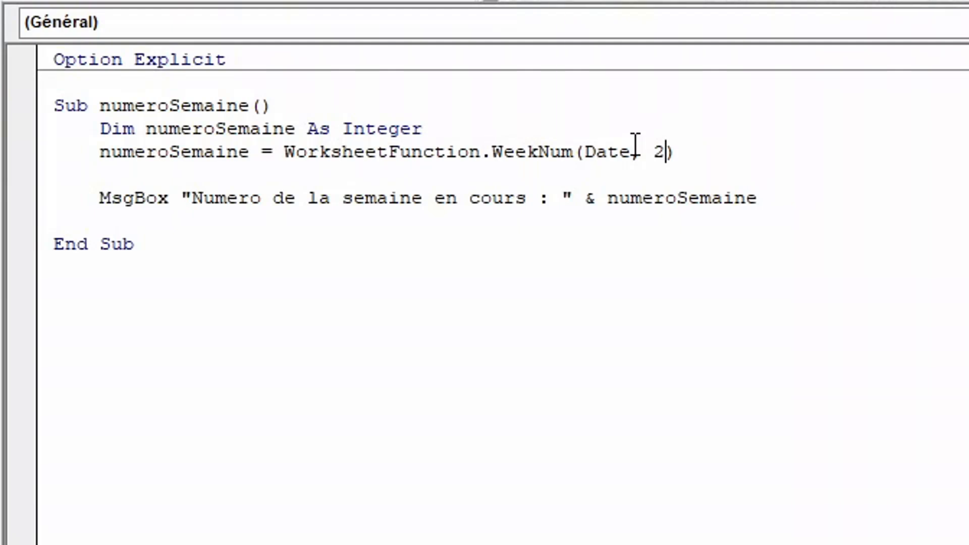
- Change the function call to isoWeekNum(Date) without a second argument, and run the macro, closing its message
left_click(494, 152)
type("iso")
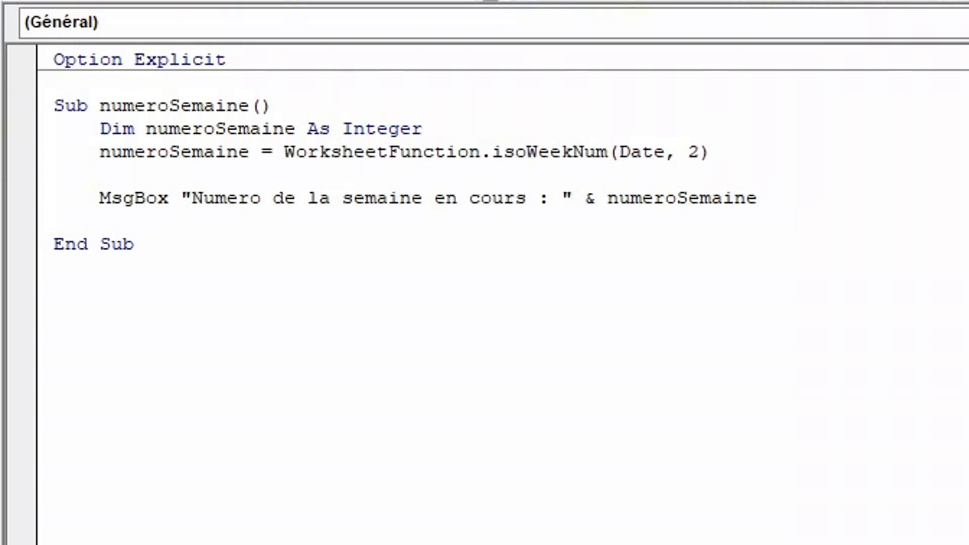
left_click(701, 152)
key("BackSpace")
key("BackSpace")
key("BackSpace")
key("F5")
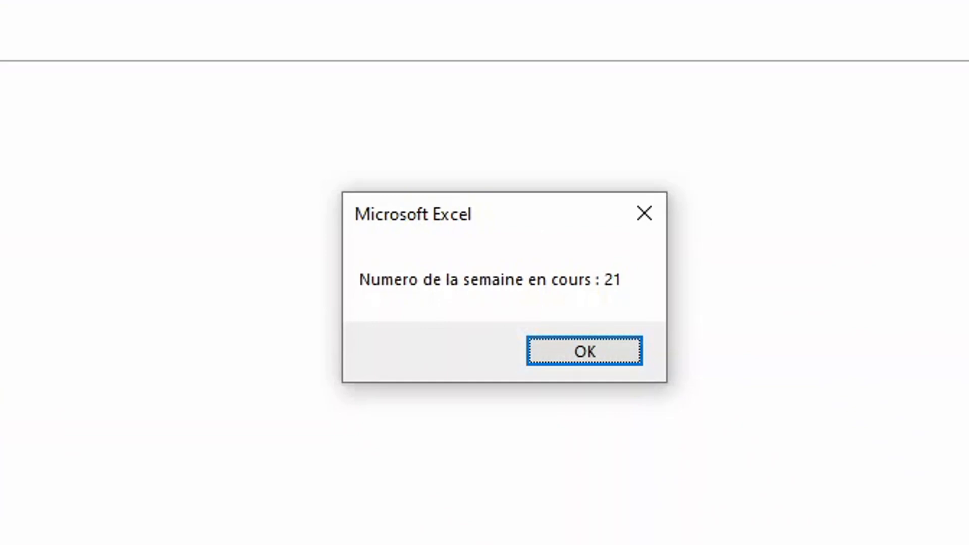
key("Return")
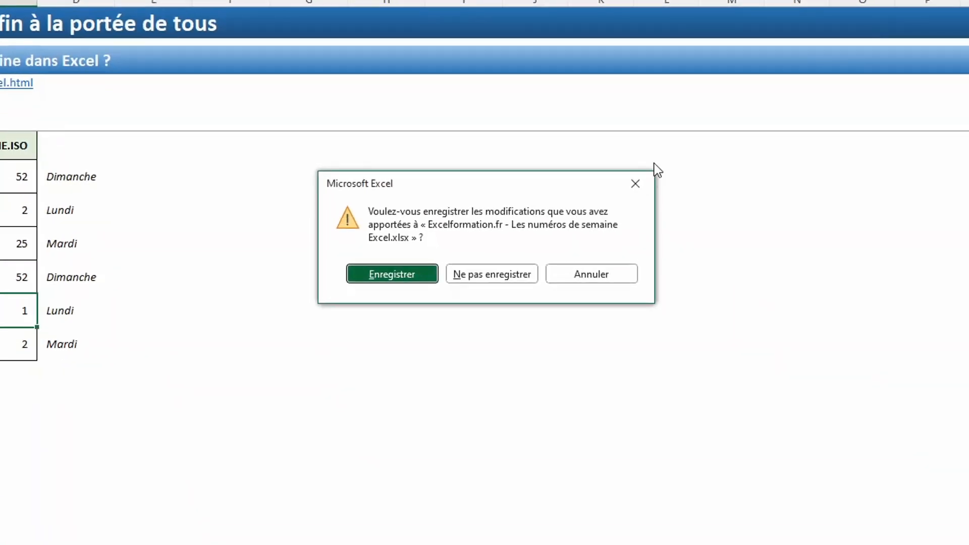
- Save the changed workbook in macro-enabled format as "Excelformation.fr - Les numéros de semaine Excel - Final.xlsm"
key("Return")
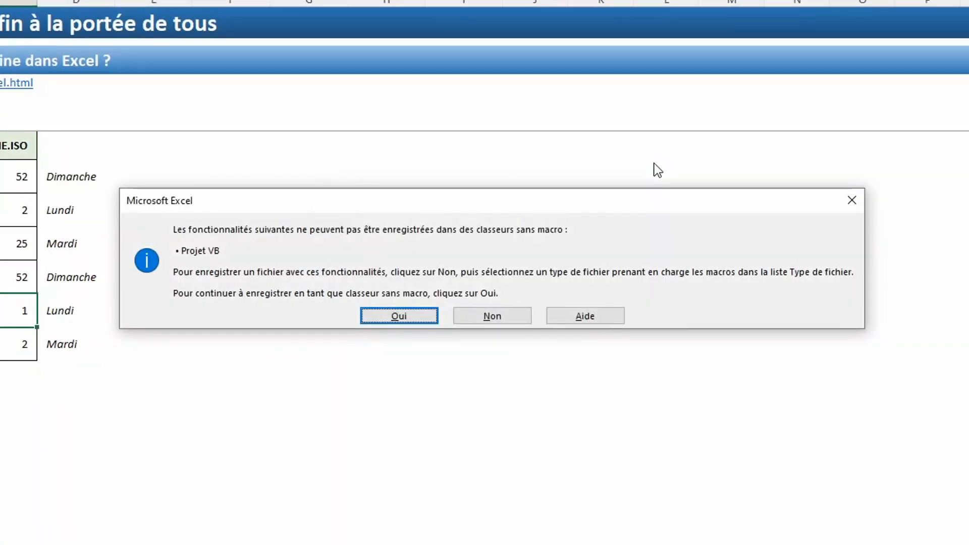
left_click(492, 316)
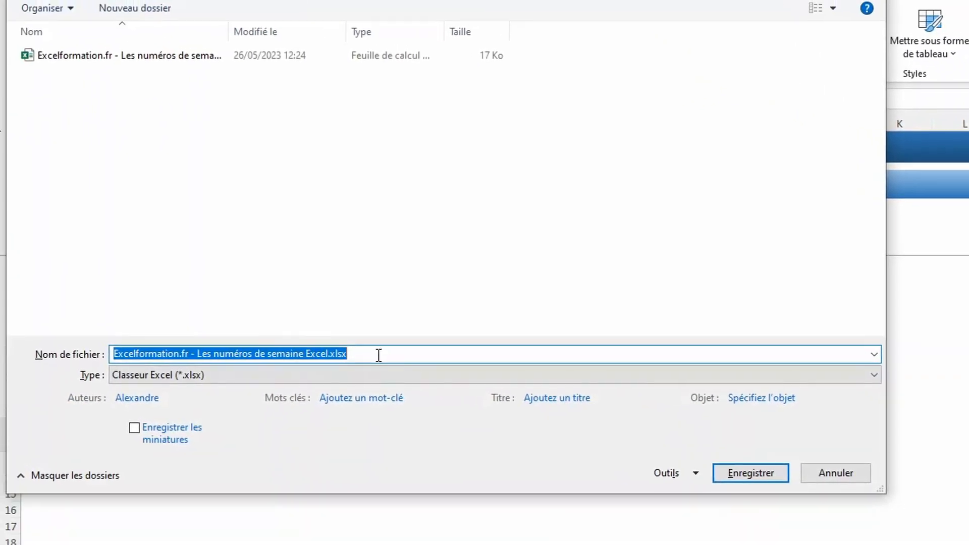
left_click(378, 355)
type("- Final")
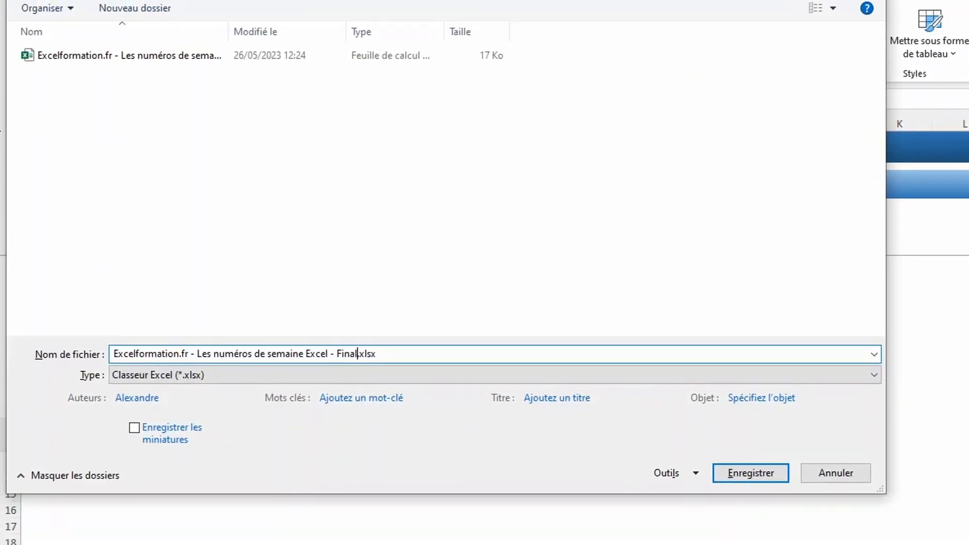
left_click(258, 375)
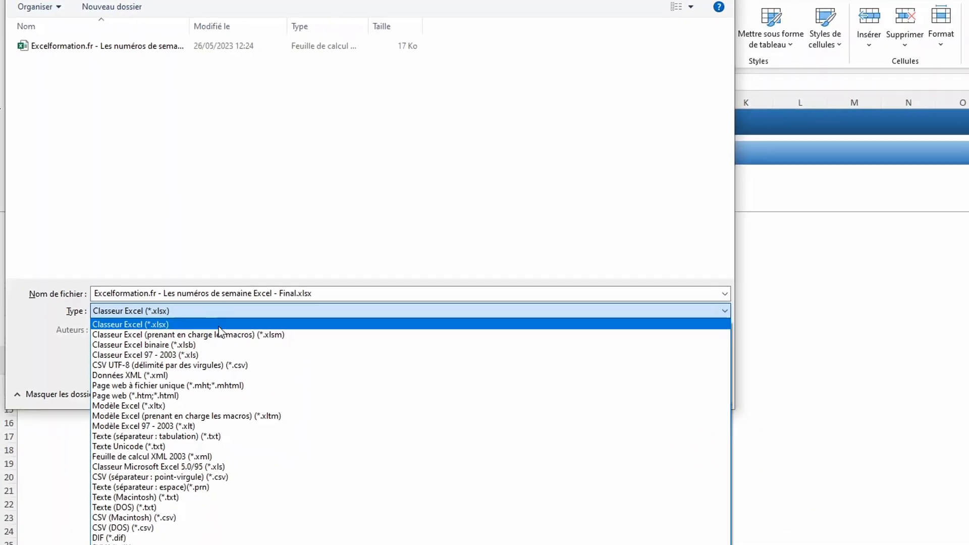
left_click(192, 293)
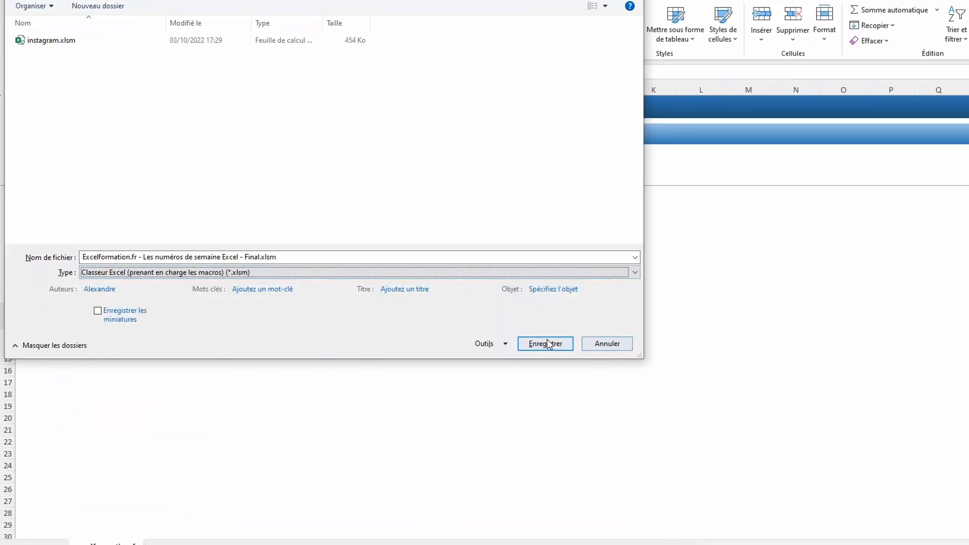